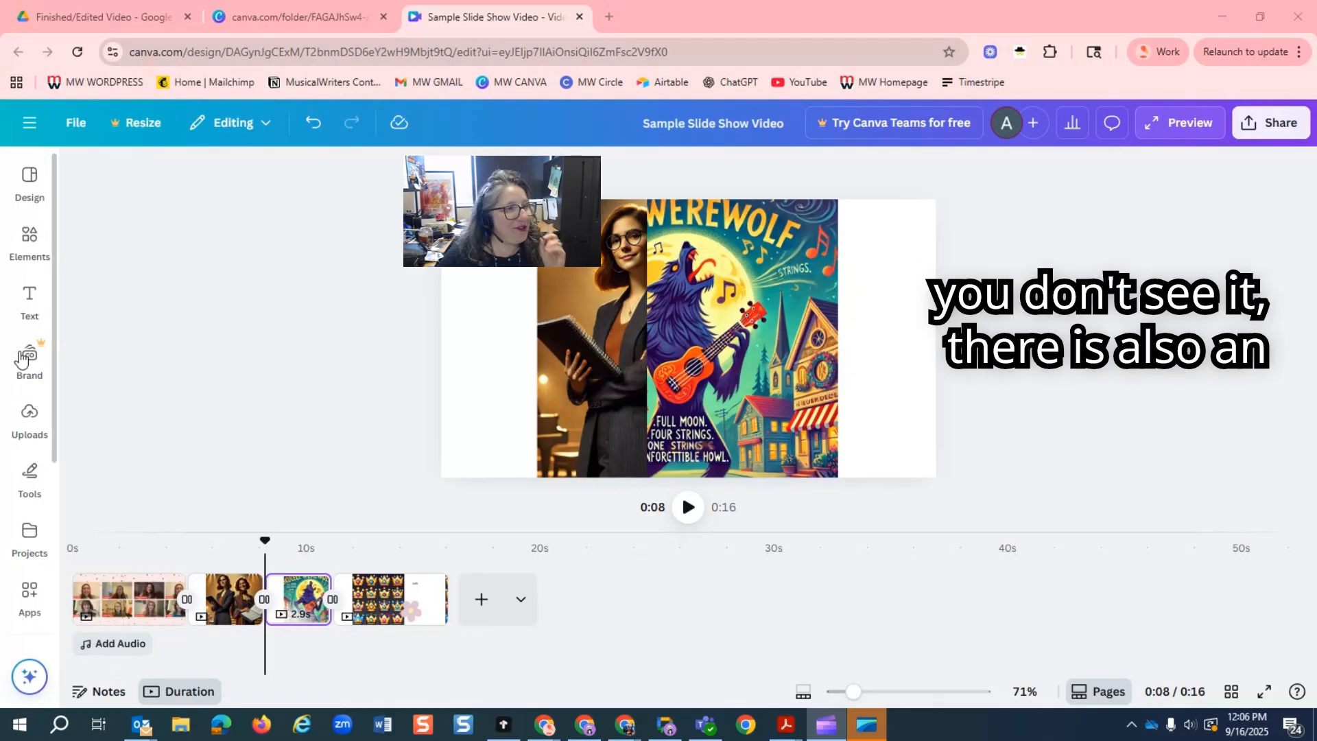
# Search the apps for "audio" and open the Audio app.
pyautogui.scroll(-1, 20, 353)
pyautogui.scroll(-3, 19, 353)
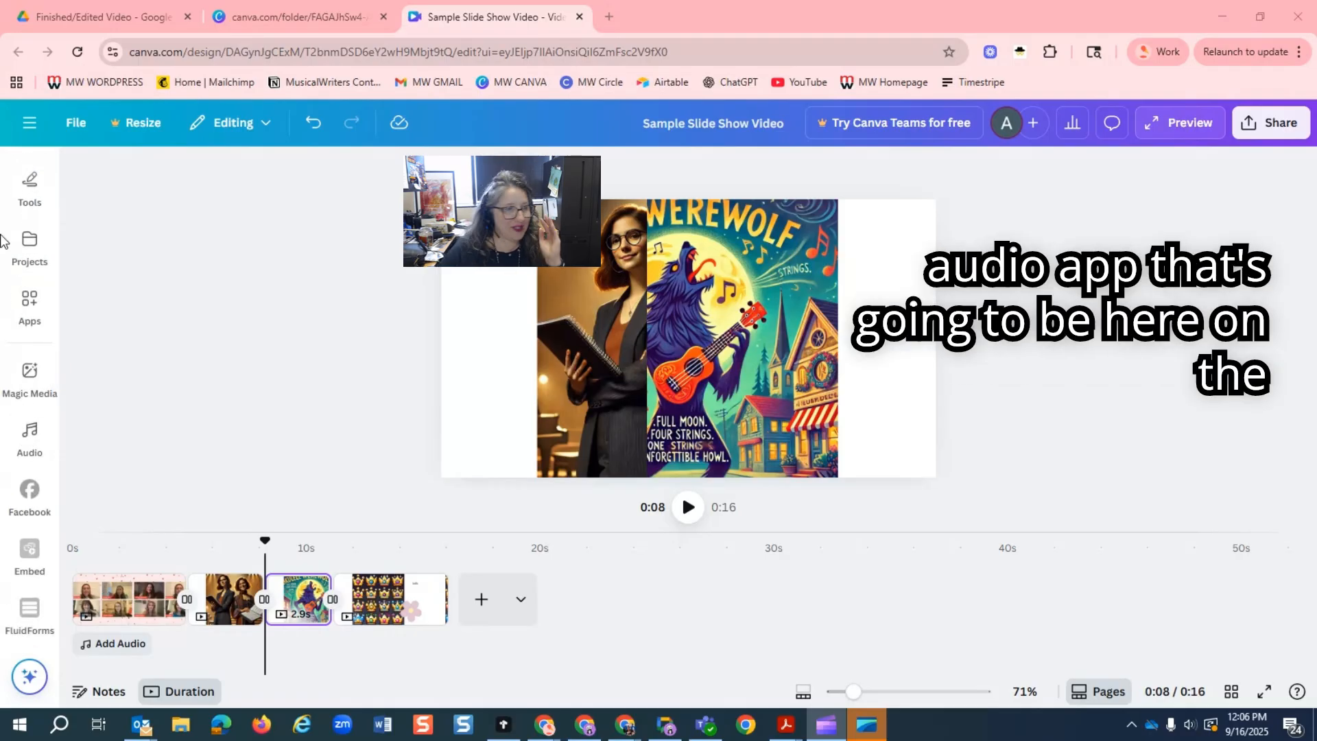
pyautogui.scroll(4, 28, 411)
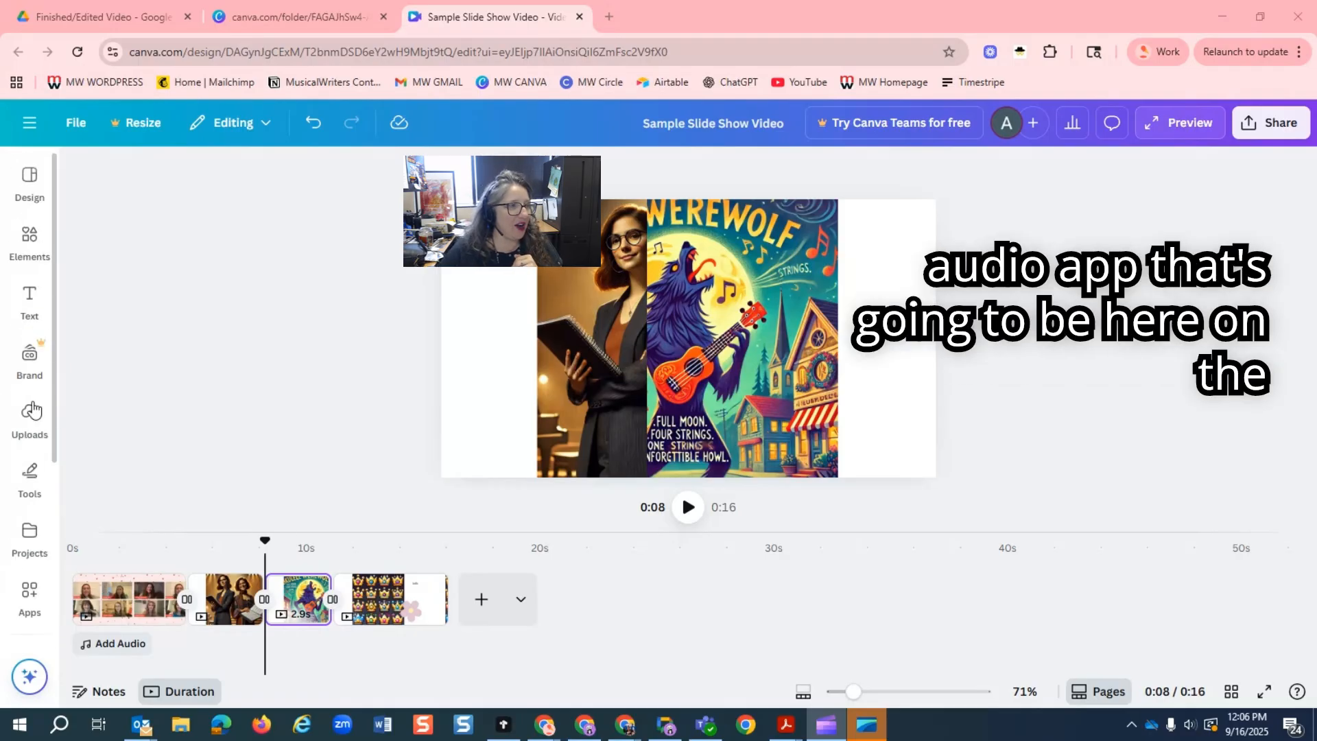
pyautogui.click(28, 603)
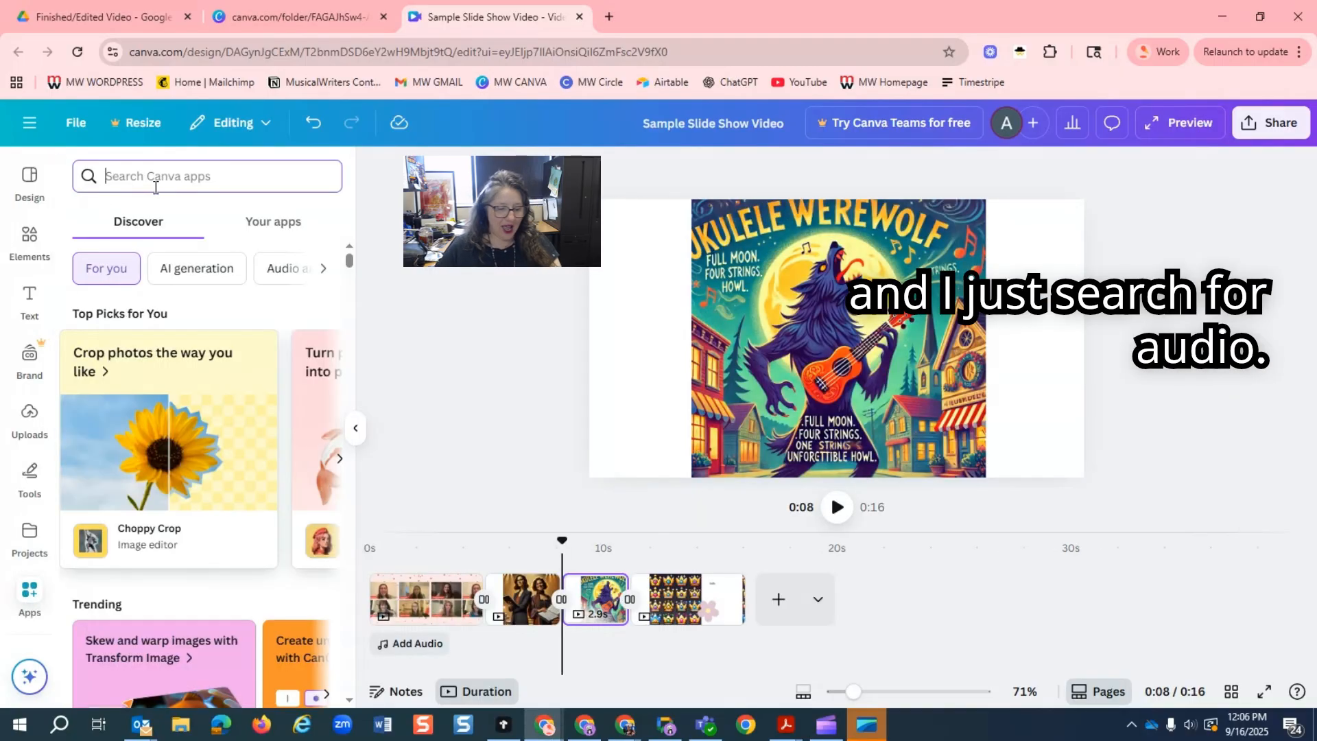
pyautogui.write('audio')
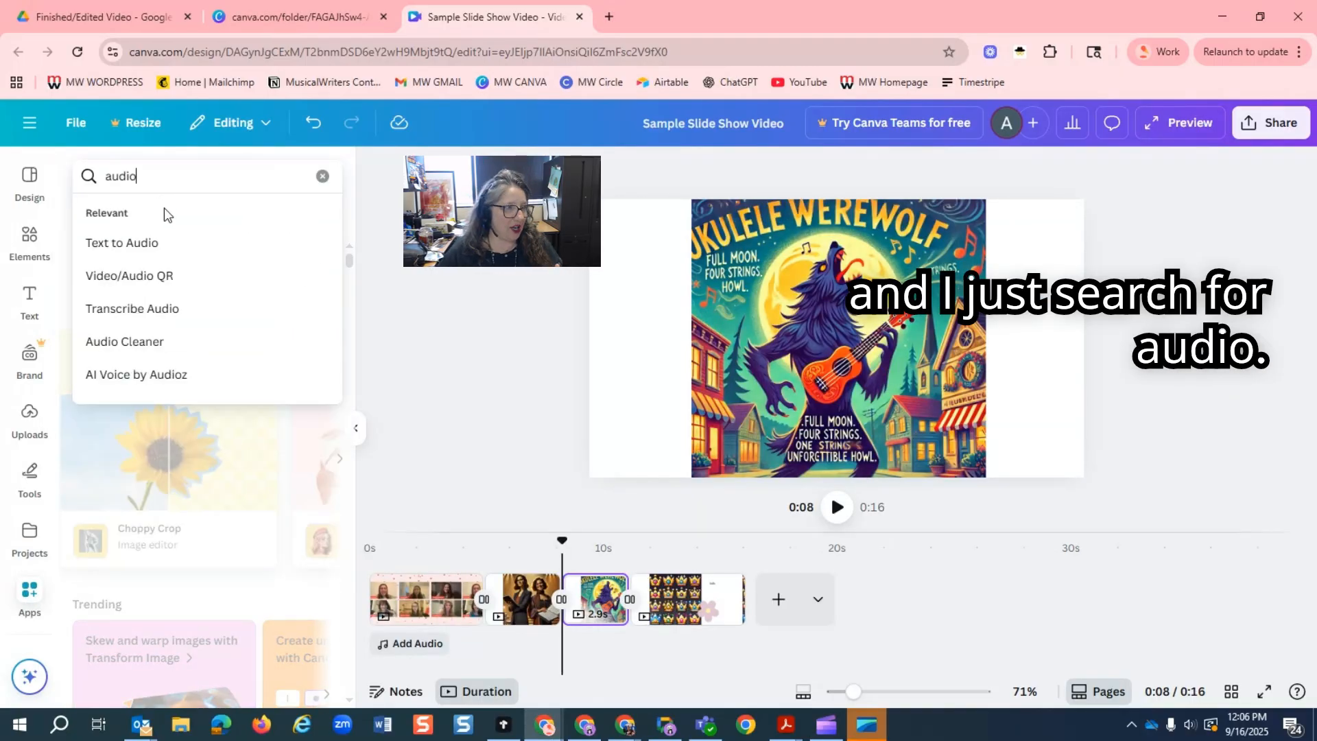
pyautogui.press('Return')
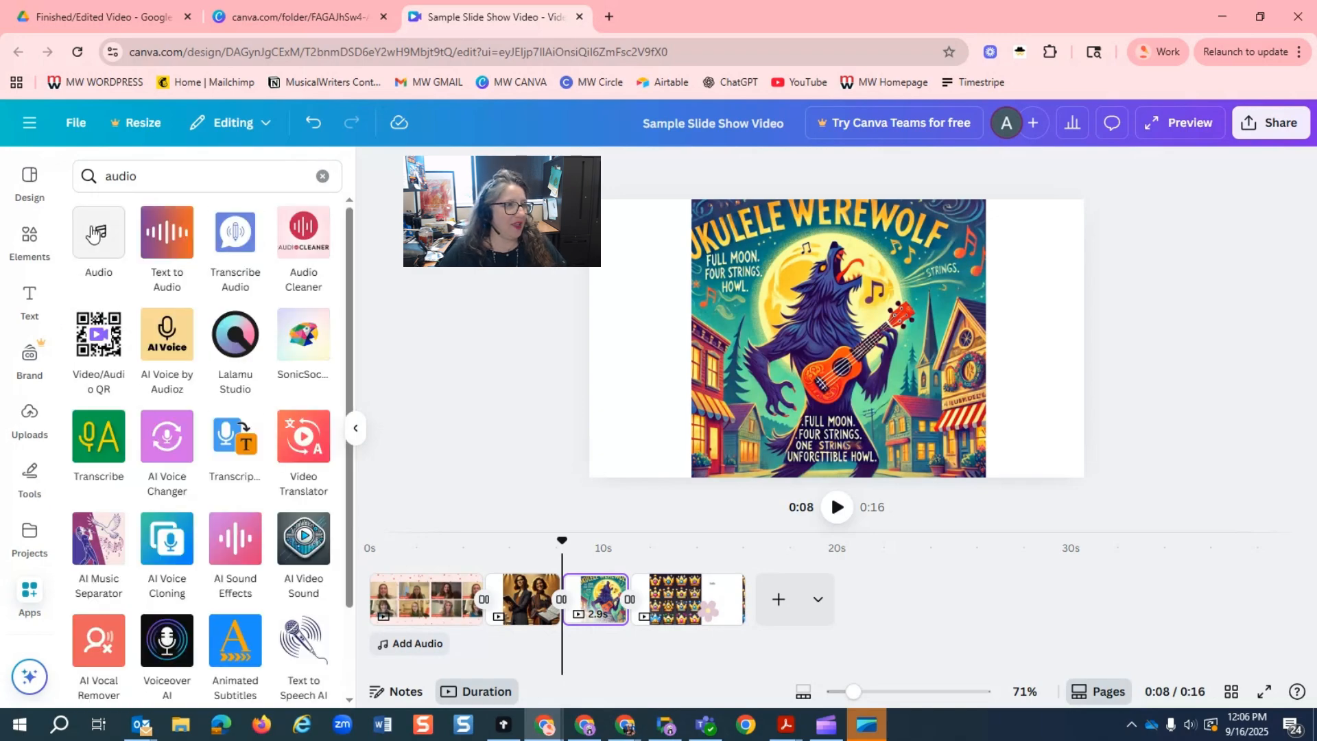
pyautogui.click(95, 233)
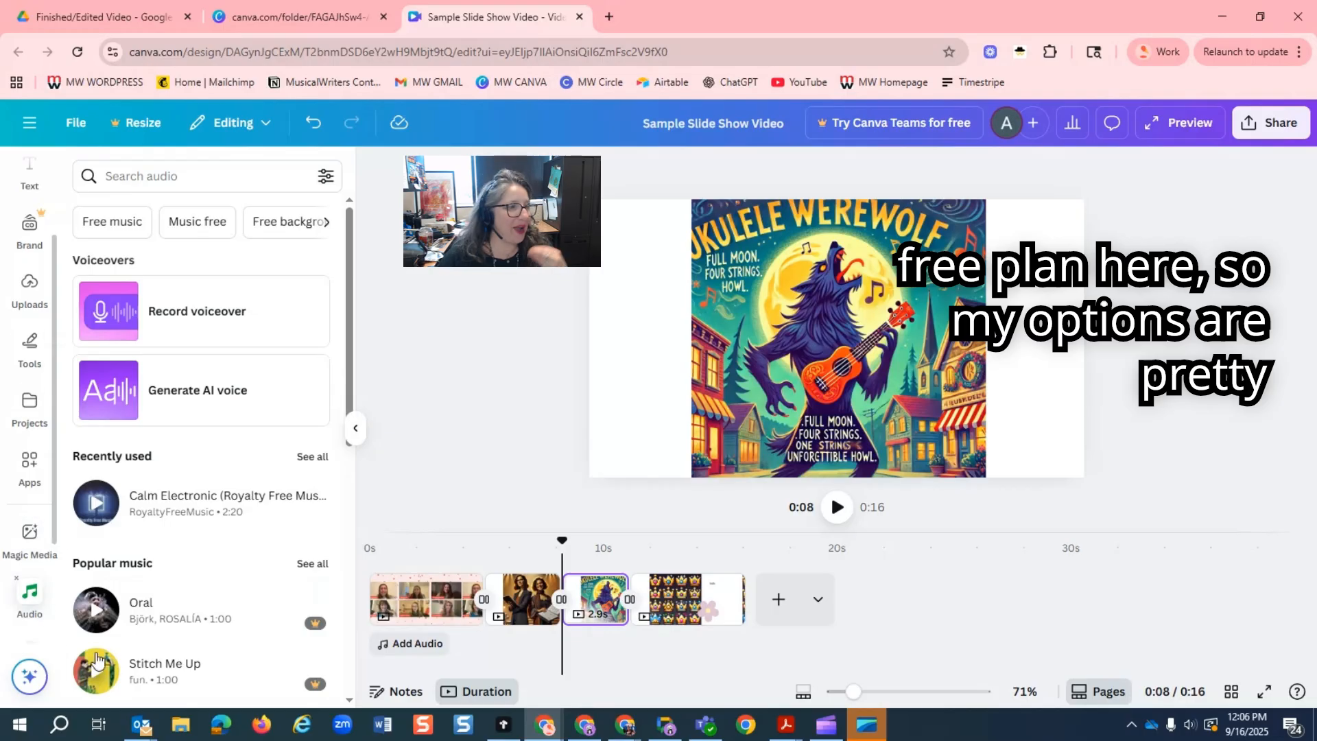
# Browse the Popular music and Happy tracks and examine which ones are marked as premium.
pyautogui.scroll(-6, 221, 542)
pyautogui.scroll(3, 213, 480)
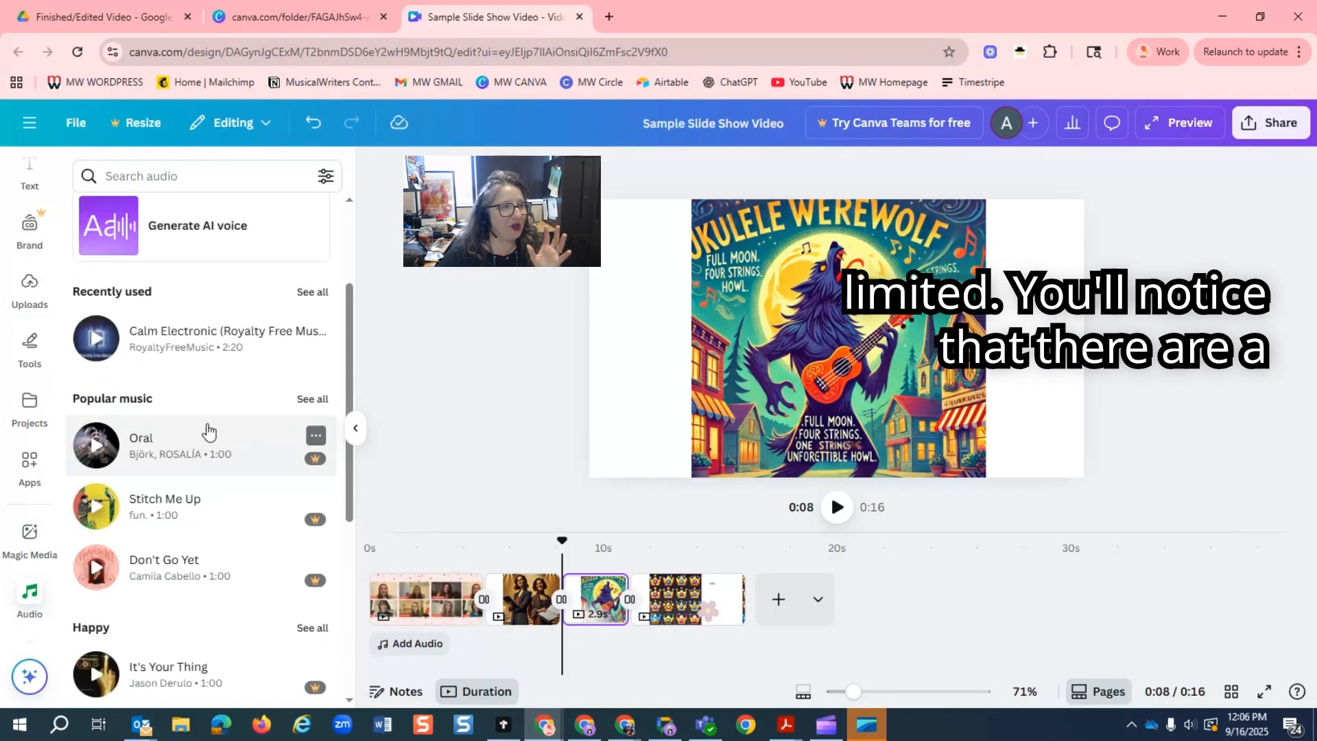
pyautogui.scroll(-3, 206, 432)
pyautogui.moveTo(319, 447)
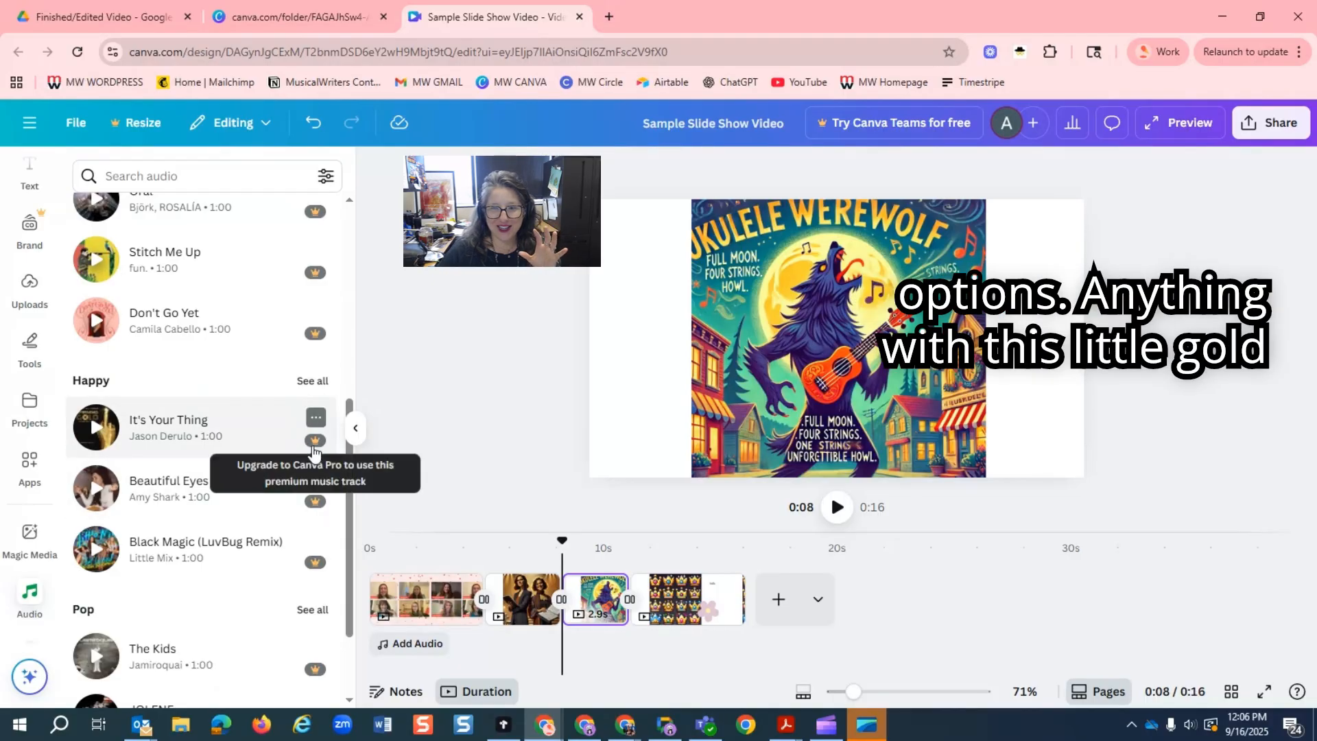
pyautogui.moveTo(318, 511)
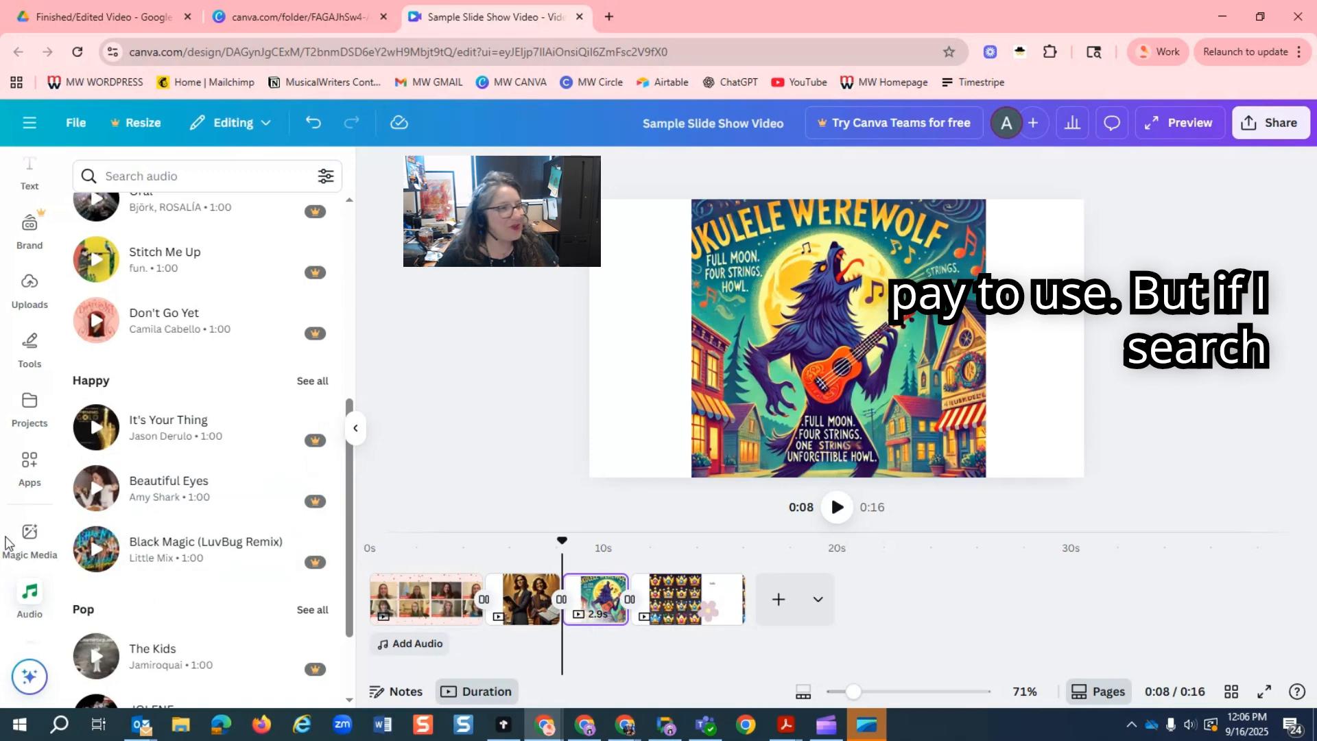
# Search the audio library with the suggested term "Music free" and preview the track Moon.
pyautogui.scroll(2, 41, 549)
pyautogui.scroll(6, 235, 432)
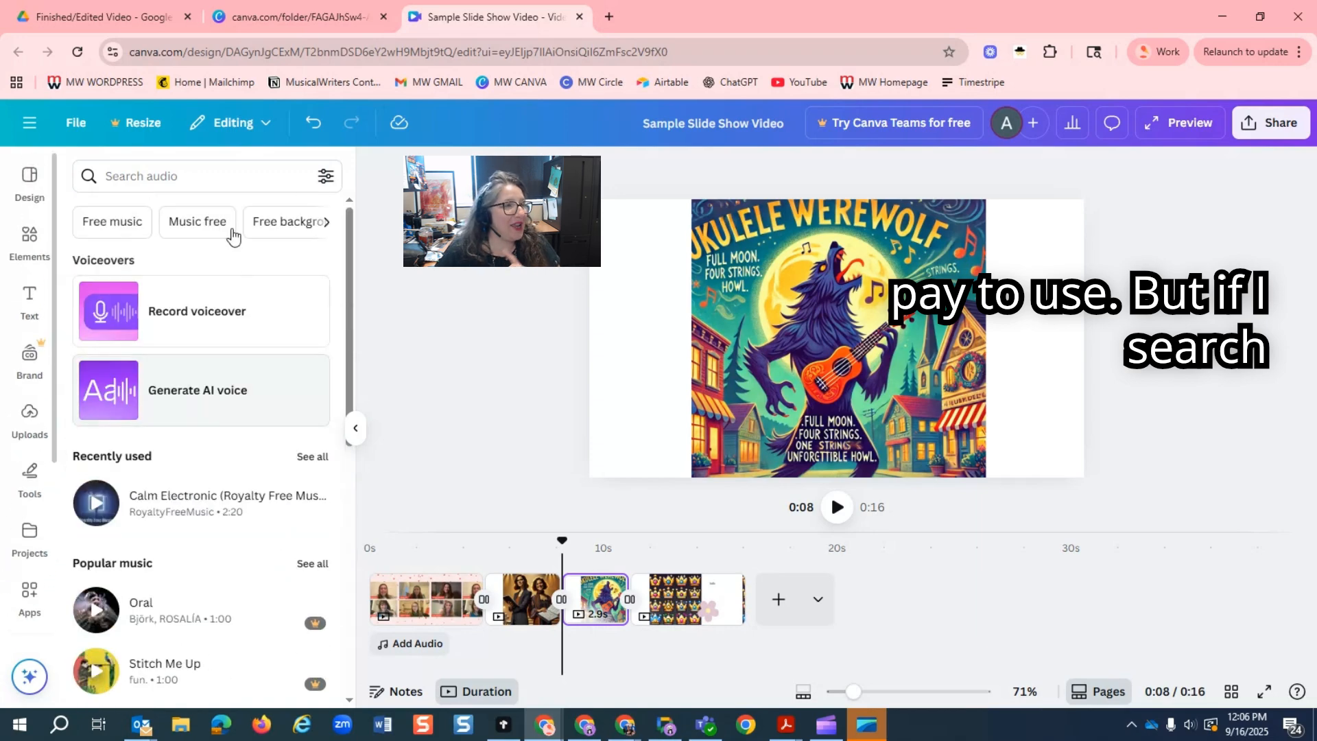
pyautogui.click(173, 222)
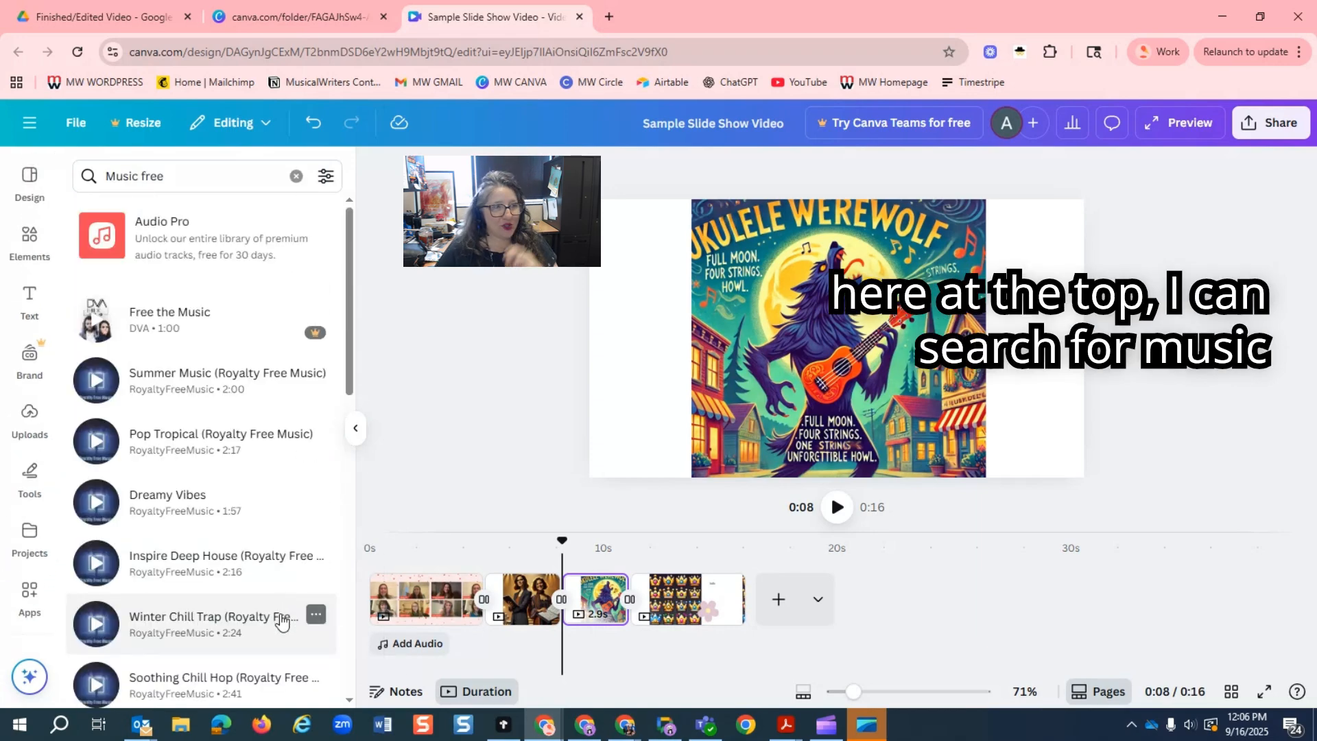
pyautogui.scroll(-12, 137, 480)
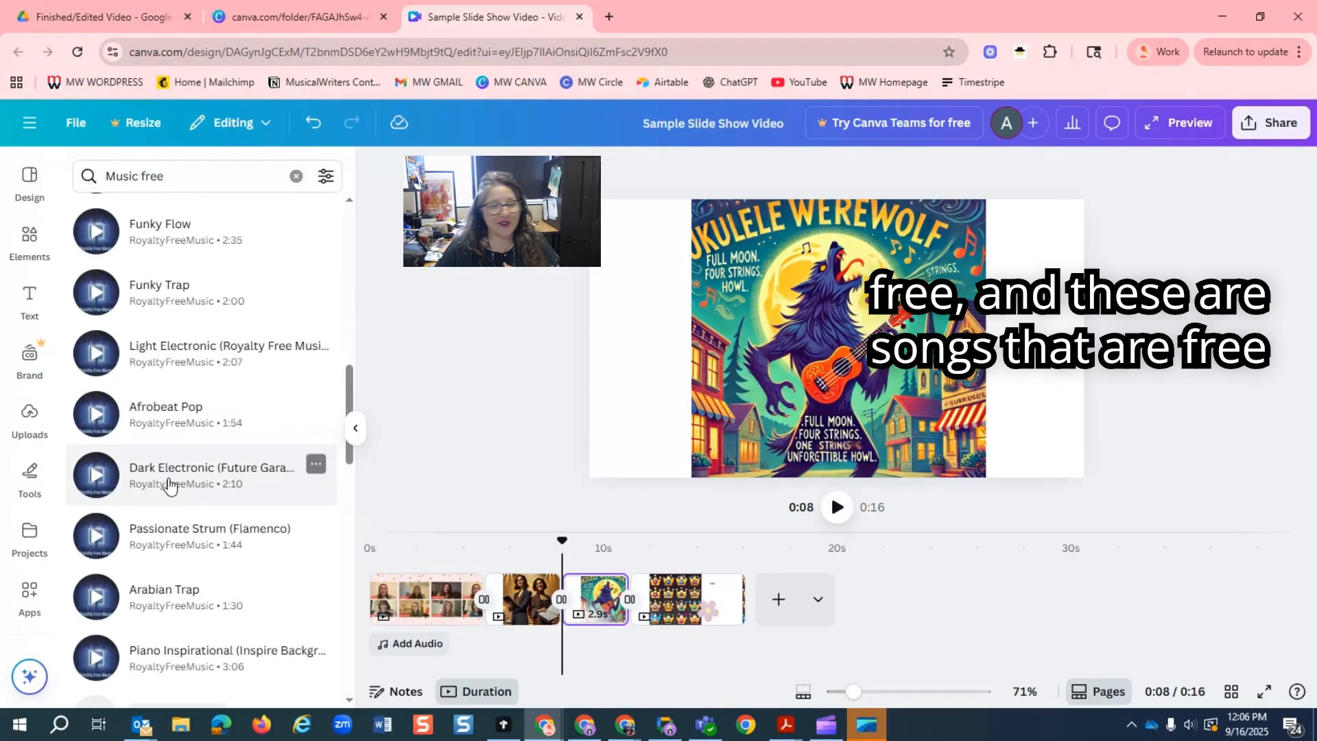
pyautogui.scroll(8, 172, 485)
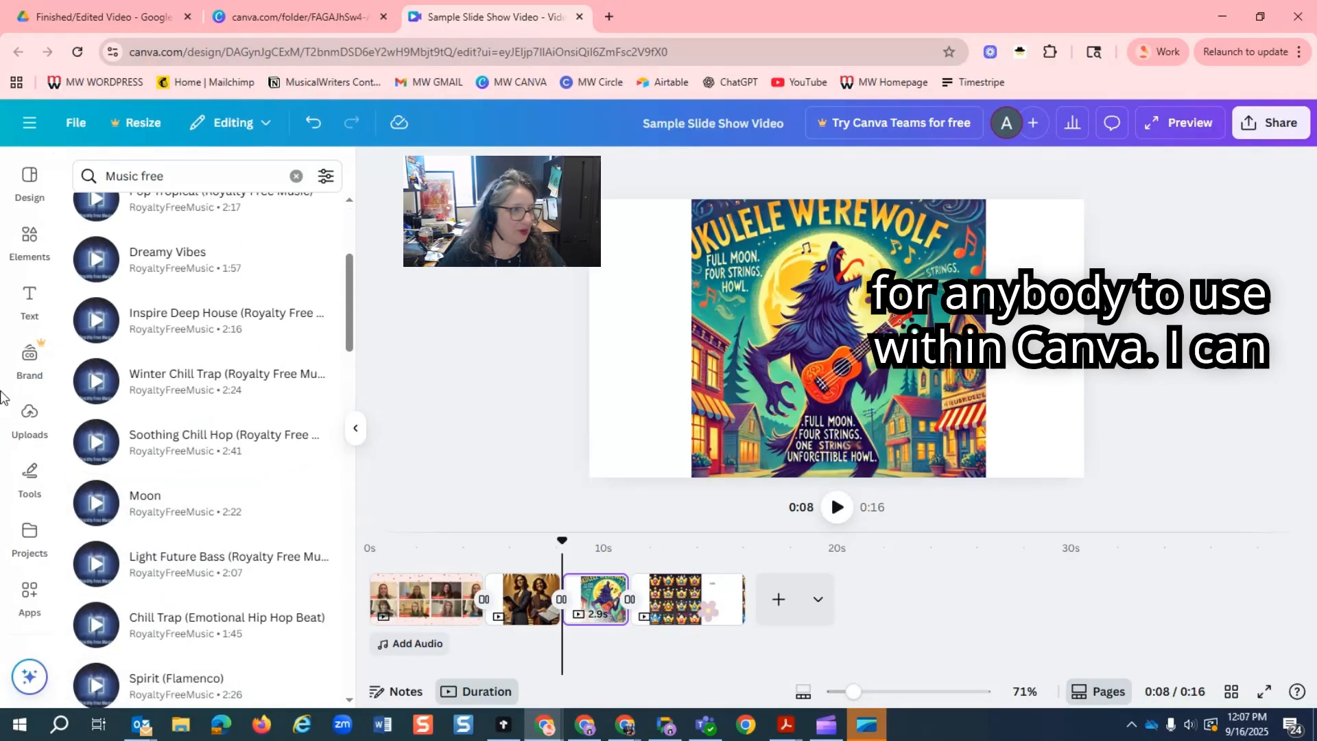
pyautogui.click(96, 504)
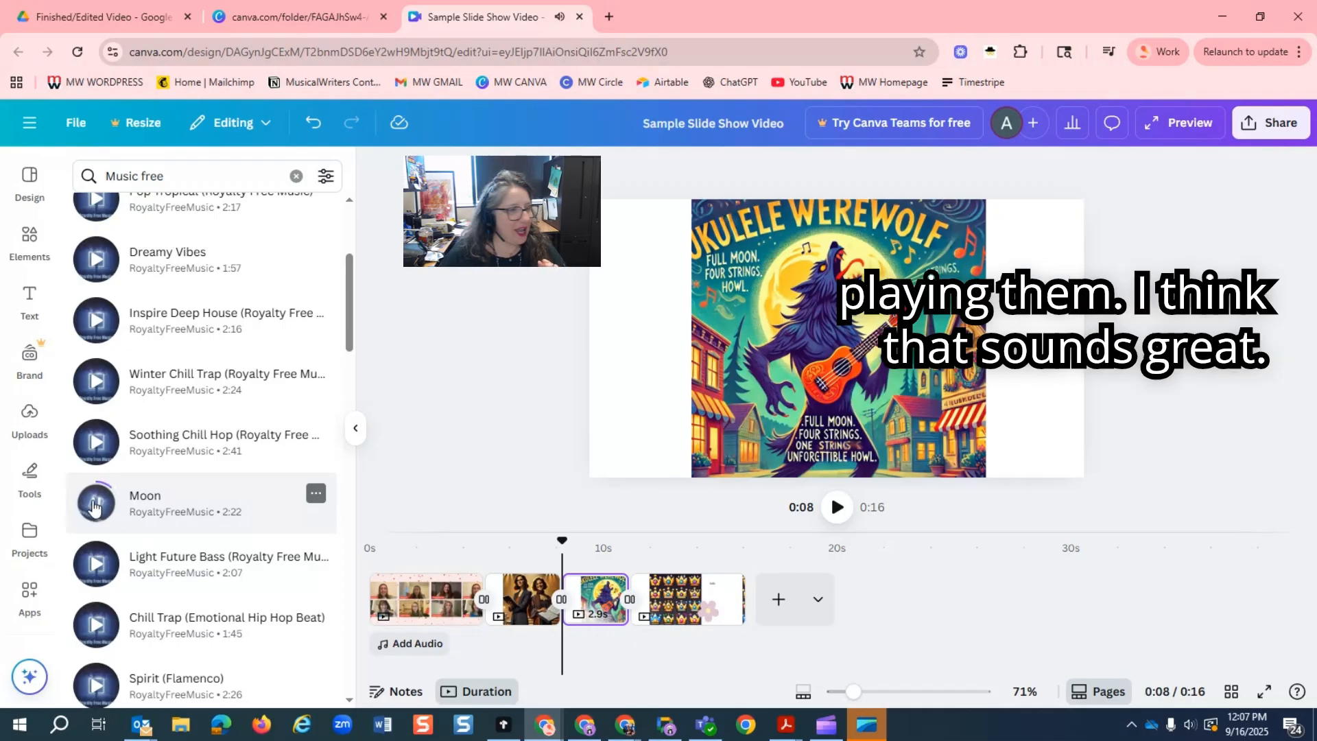
pyautogui.click(96, 506)
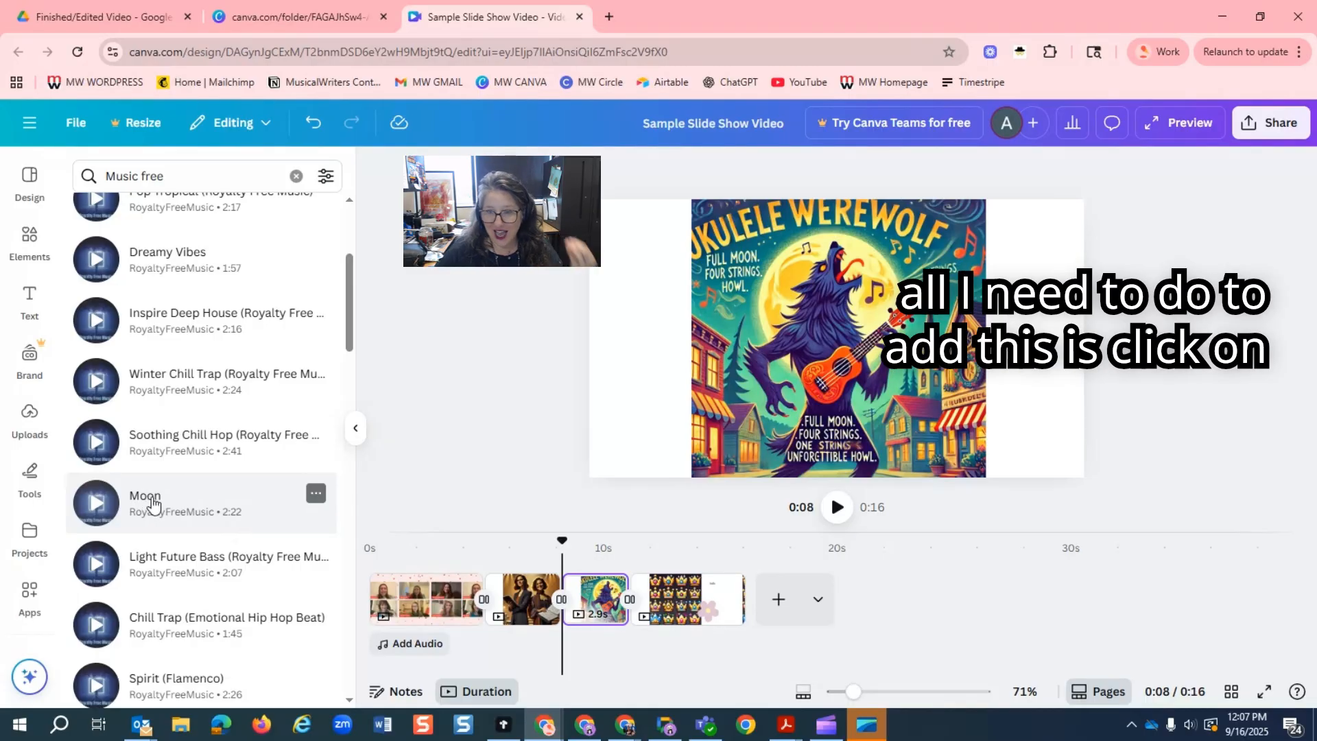
# Add the Moon track to the timeline, fit it to the full 16-second slideshow, and play the video back.
pyautogui.moveTo(152, 506); pyautogui.dragTo(376, 646)
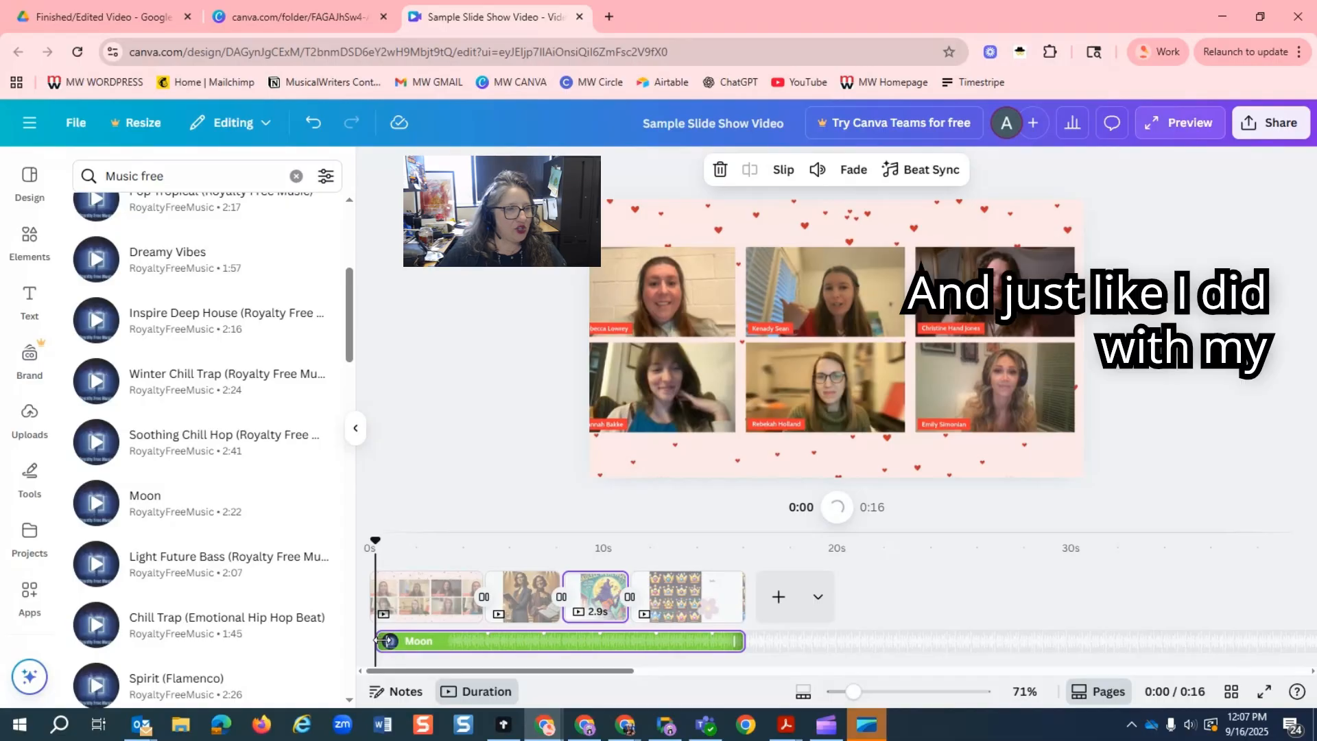
pyautogui.moveTo(378, 640); pyautogui.dragTo(356, 638)
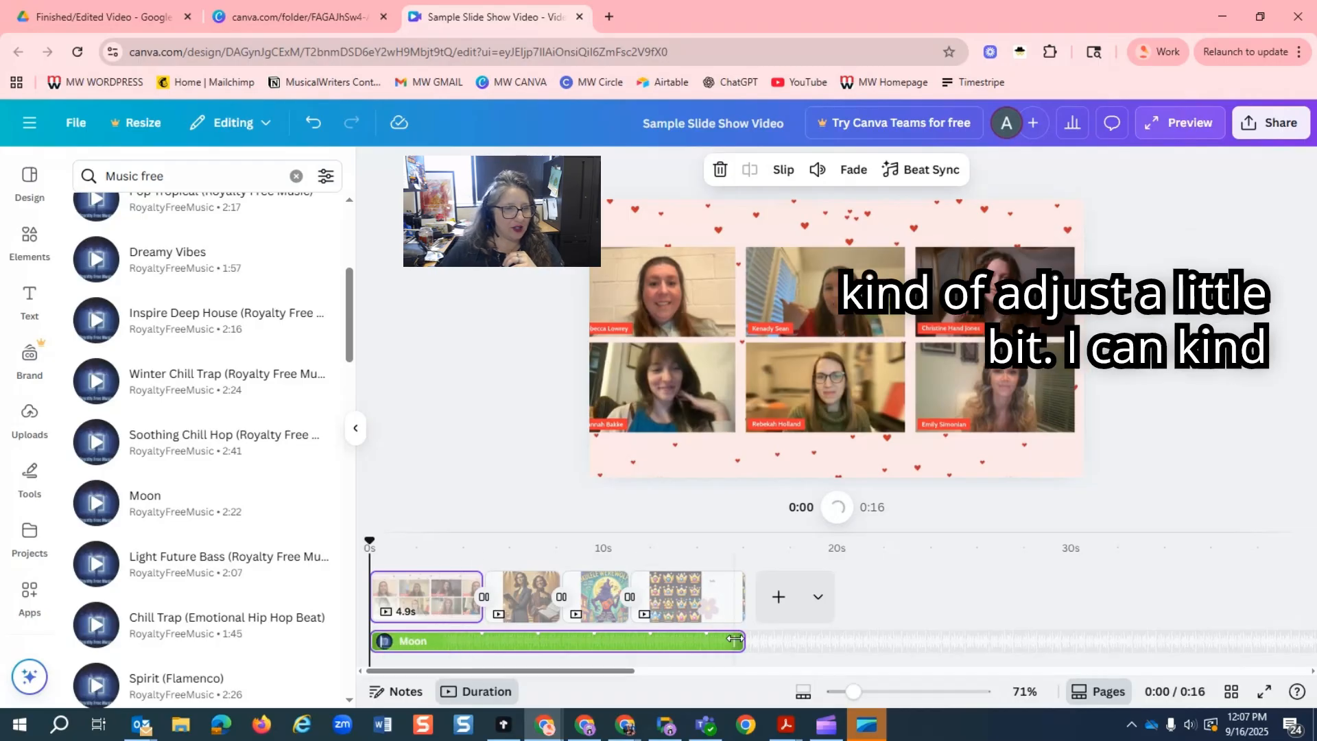
pyautogui.moveTo(738, 639)
pyautogui.mouseDown()
pyautogui.moveTo(631, 643)
pyautogui.moveTo(748, 643)
pyautogui.mouseUp()
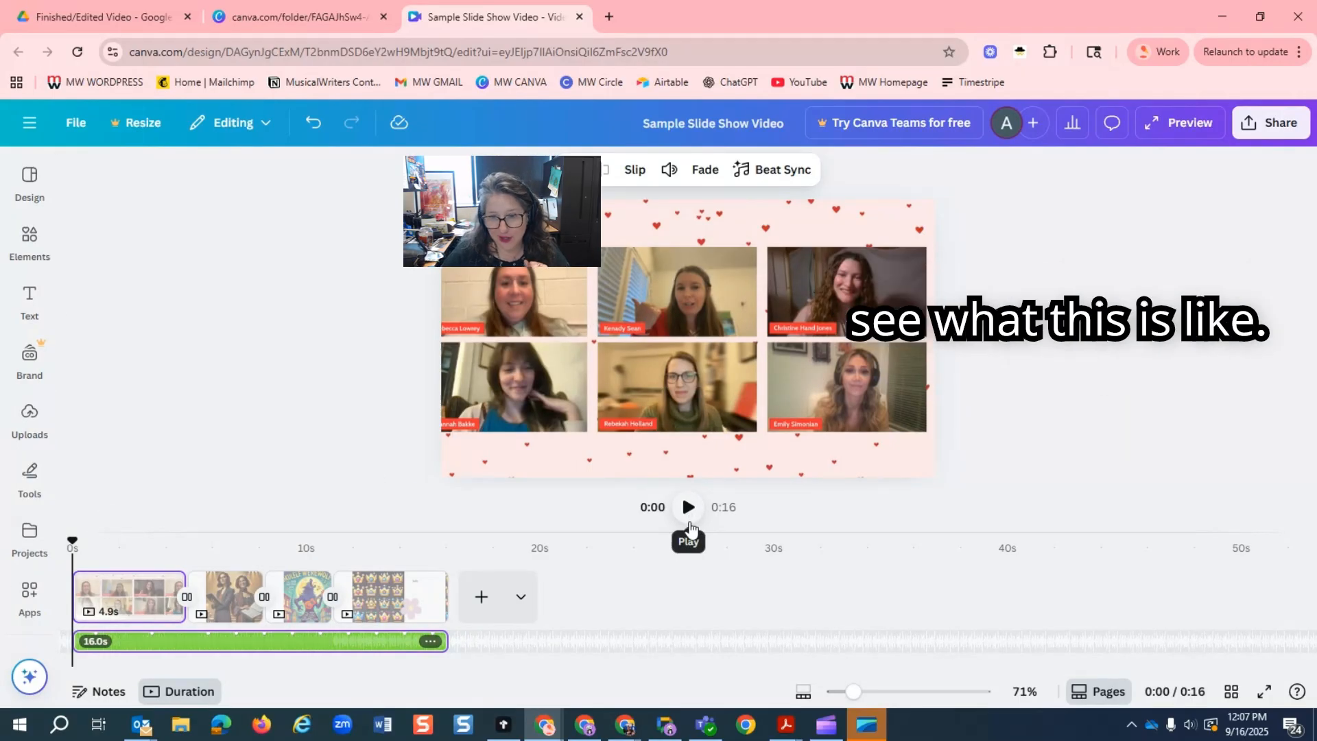
pyautogui.click(688, 507)
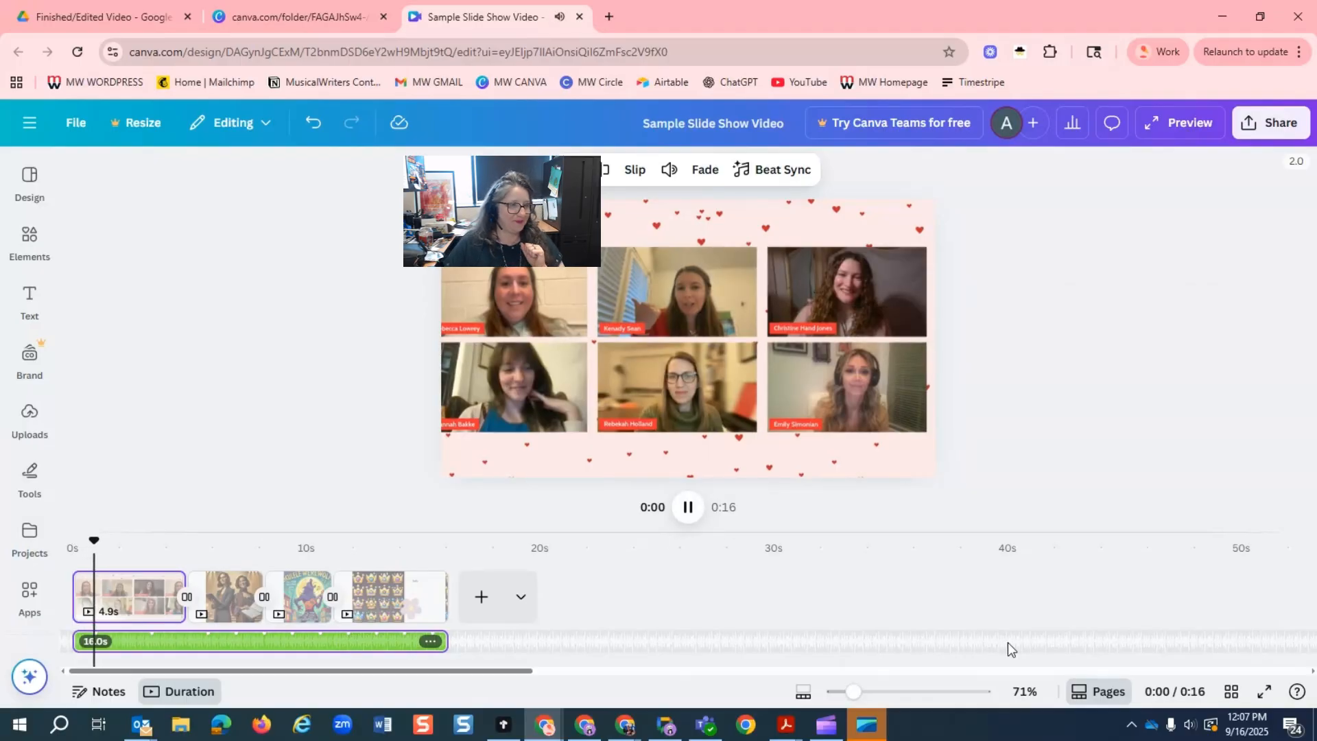
pyautogui.click(690, 513)
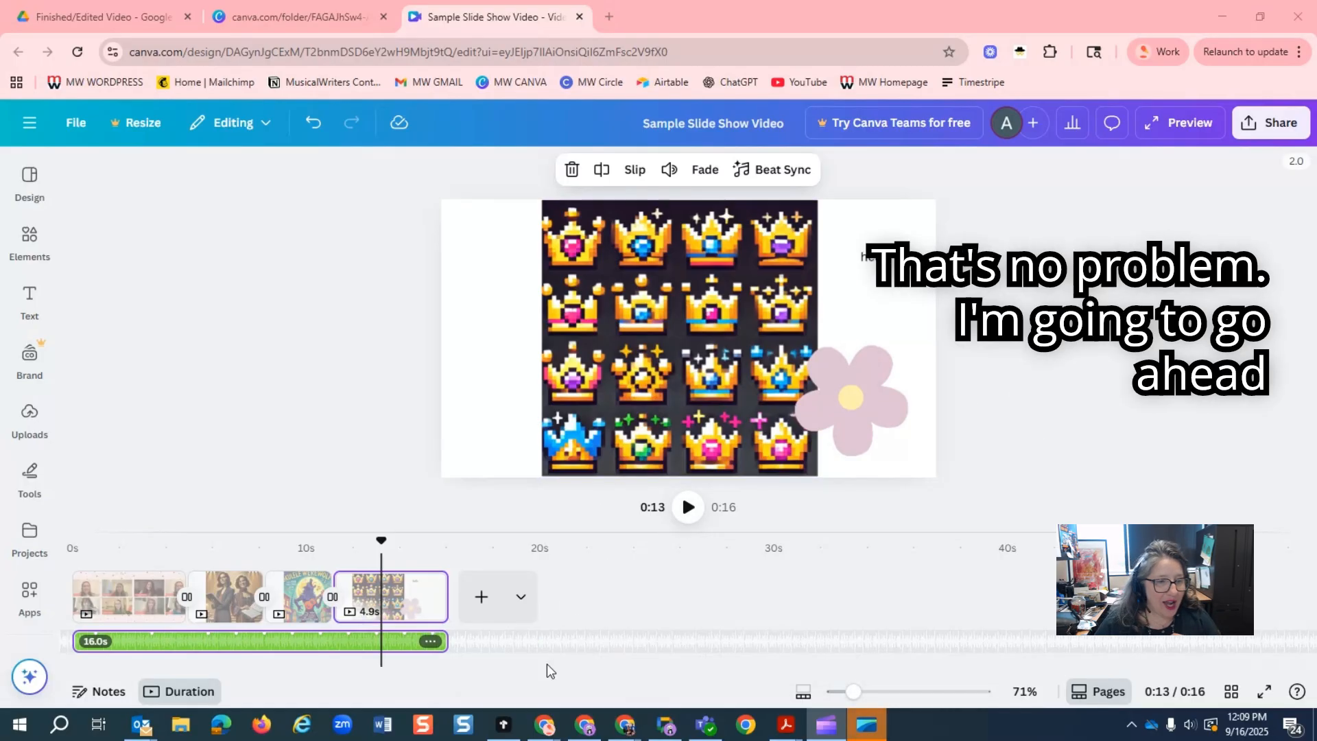
# Delete the Moon audio track from the timeline.
pyautogui.click(335, 642)
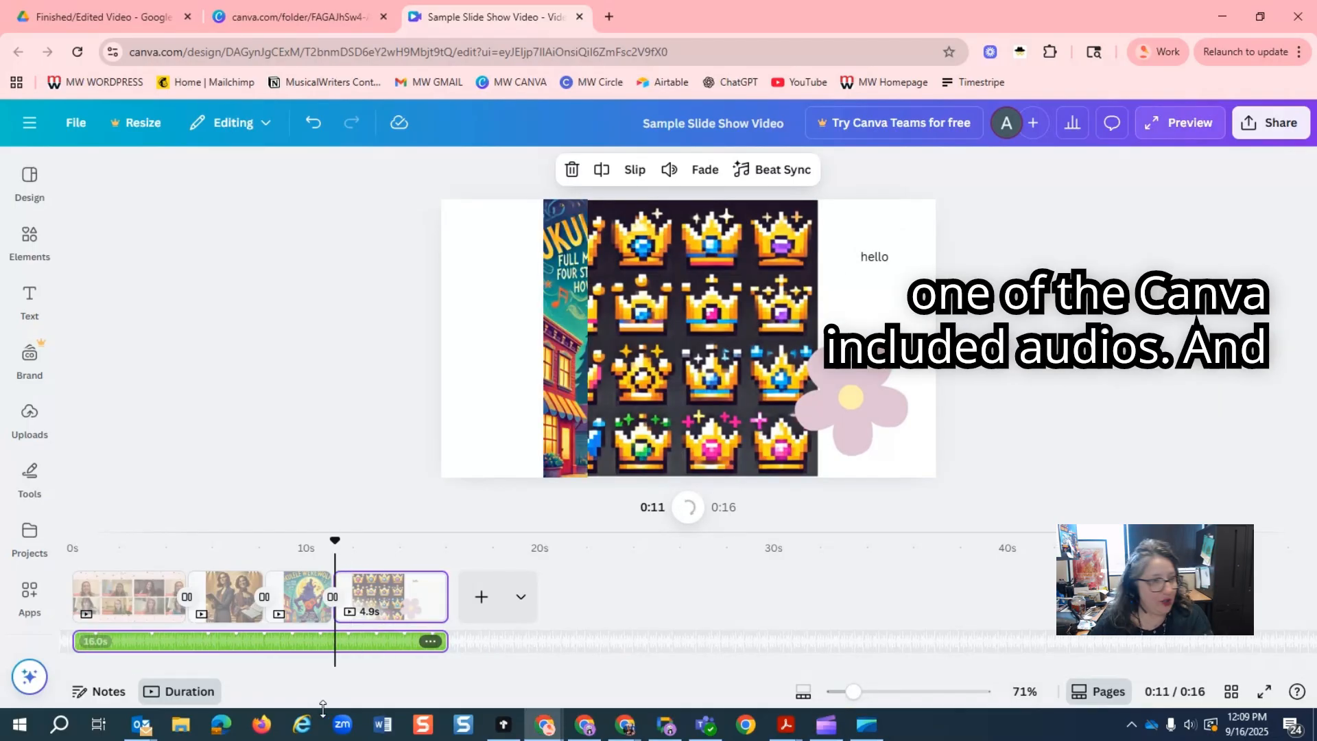
pyautogui.press('Delete')
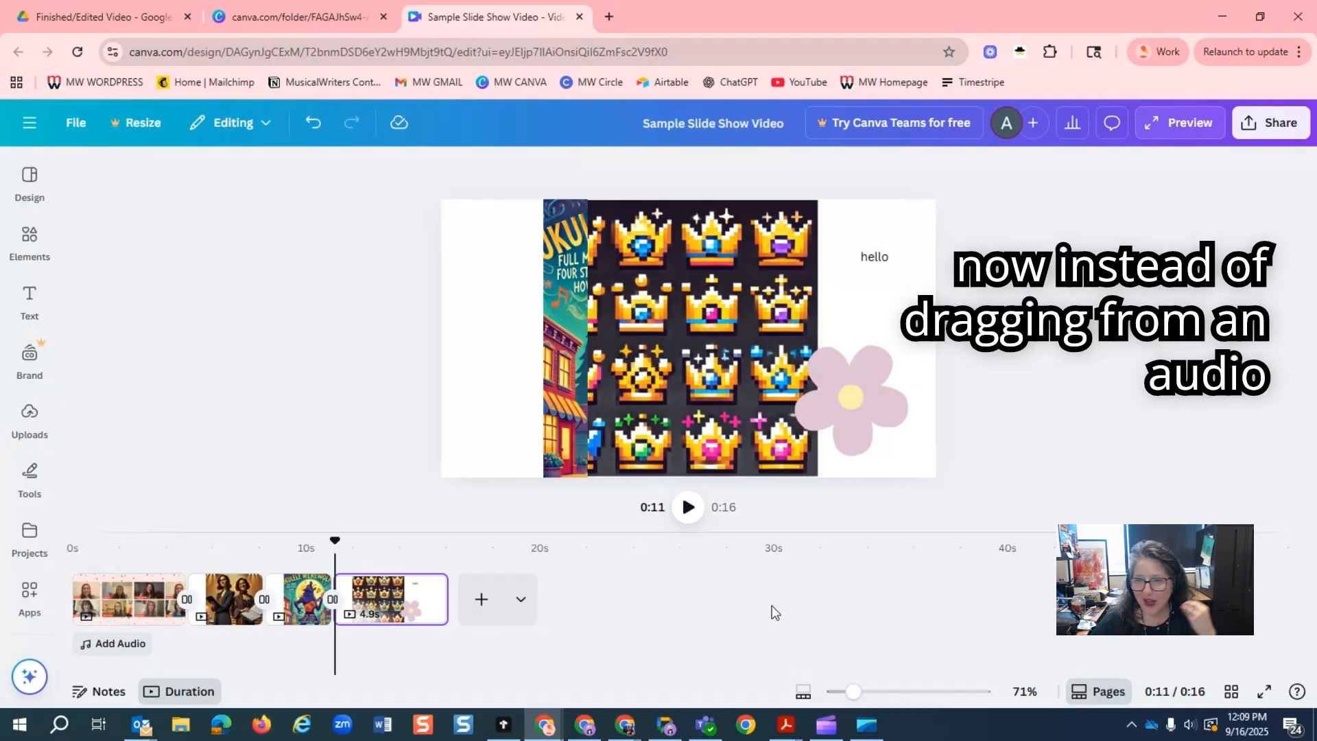
# Add an audio file from the computer at the start of the timeline and extend it to 16.0 s.
pyautogui.scroll(-2, 37, 642)
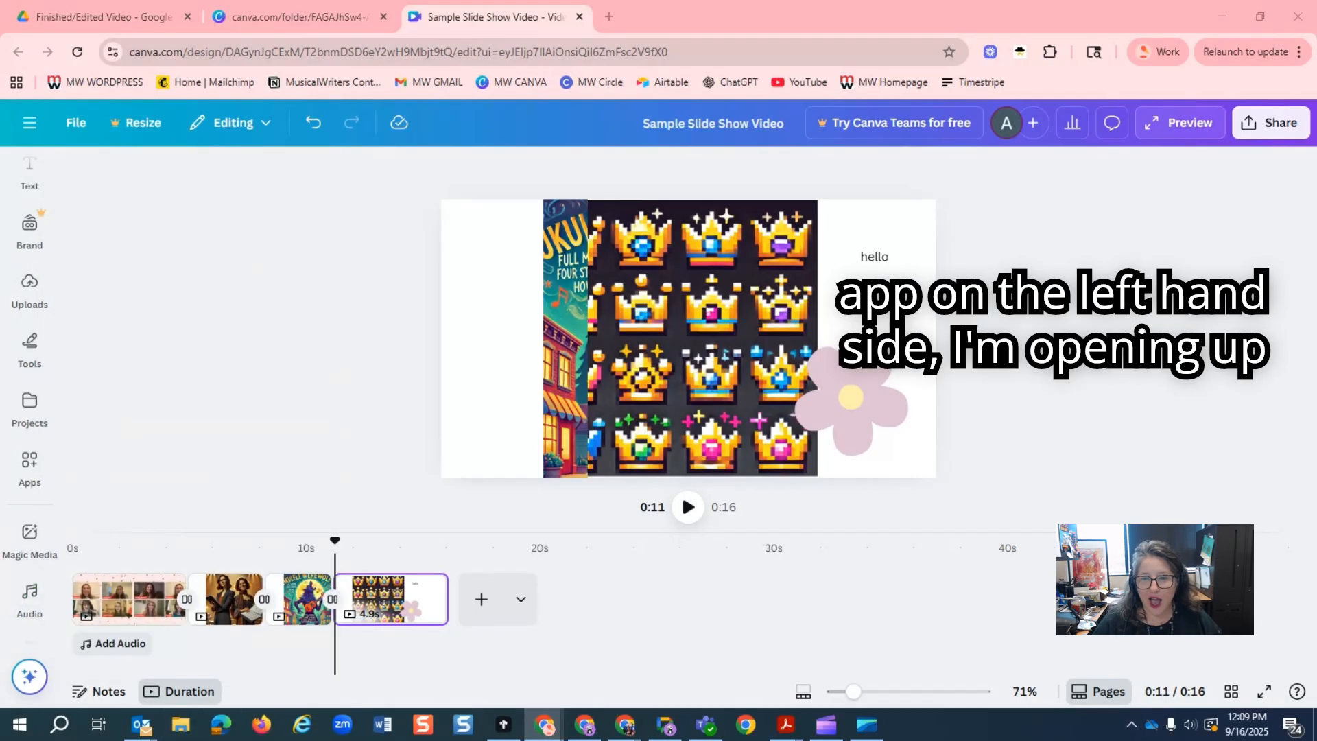
pyautogui.click(181, 725)
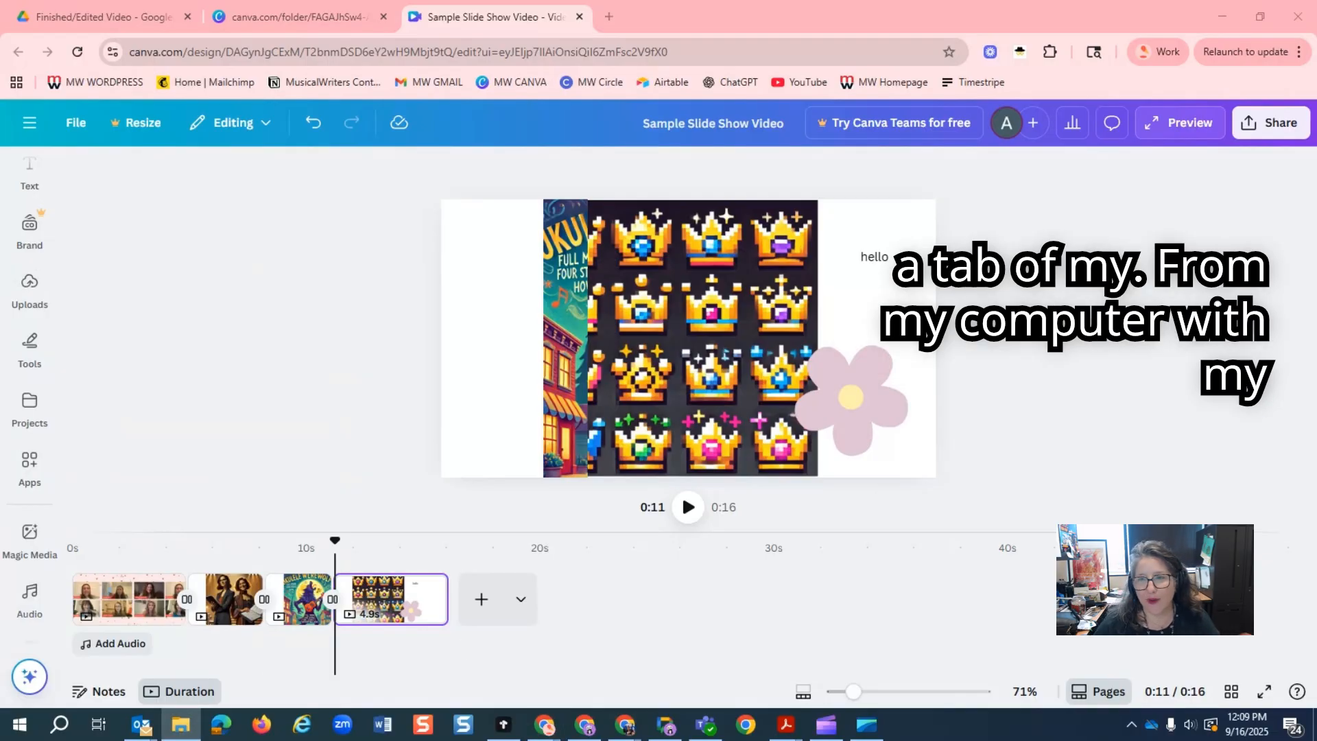
pyautogui.moveTo(1097, 478); pyautogui.dragTo(124, 613)
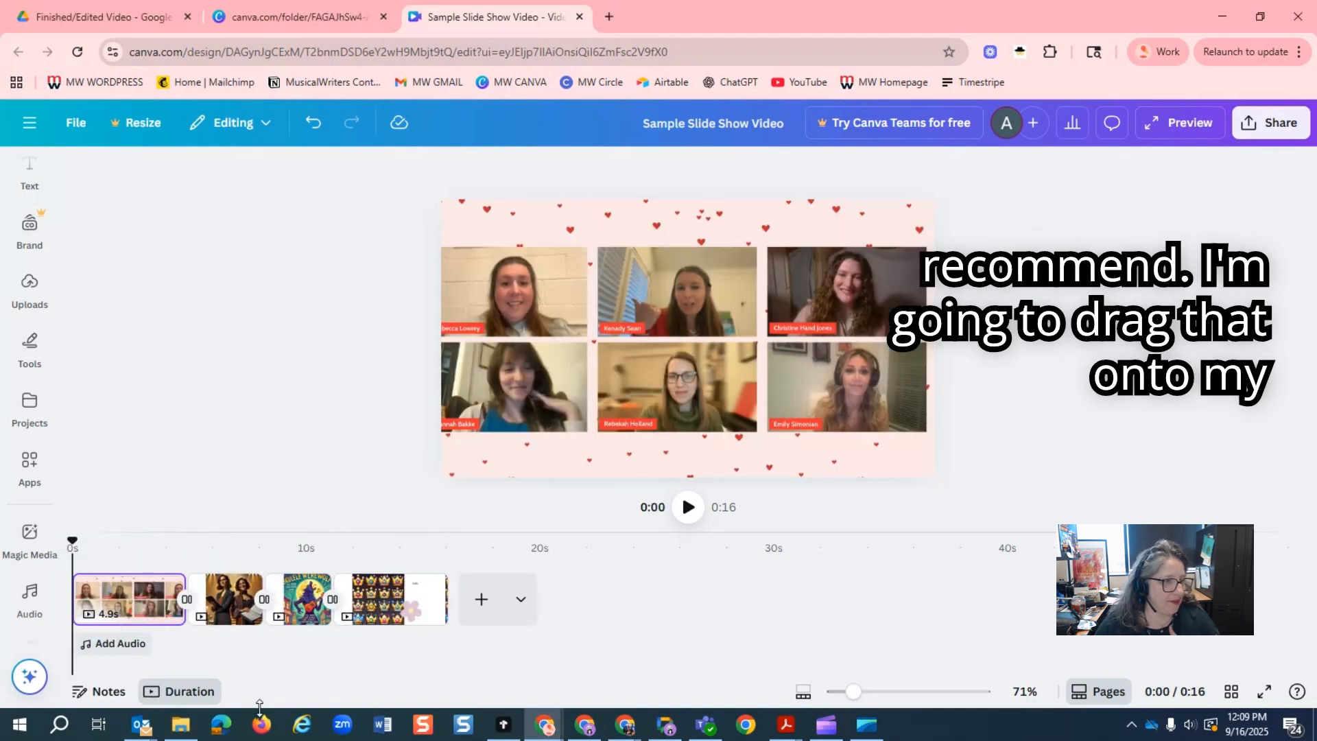
pyautogui.moveTo(275, 648); pyautogui.dragTo(446, 648)
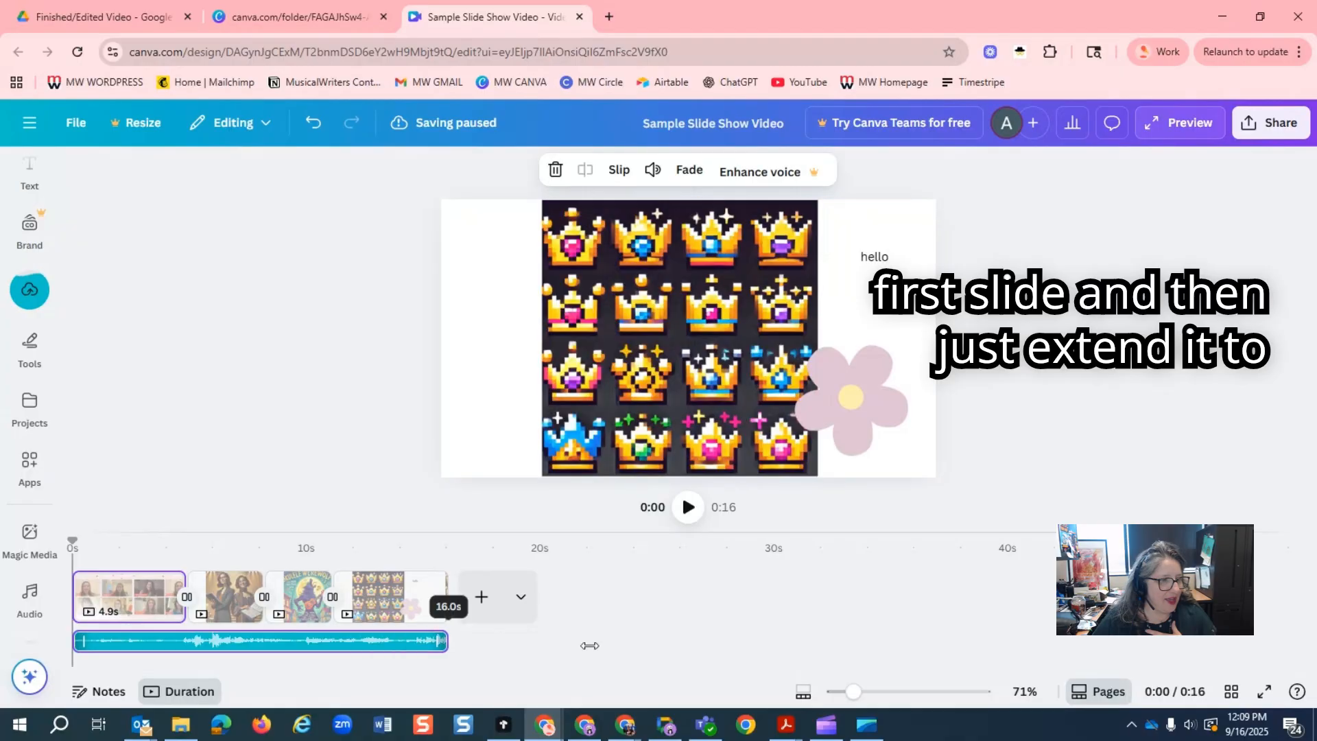
# Play the slideshow from the first slide to hear the uploaded audio, and pause during the werewolf slide.
pyautogui.click(86, 566)
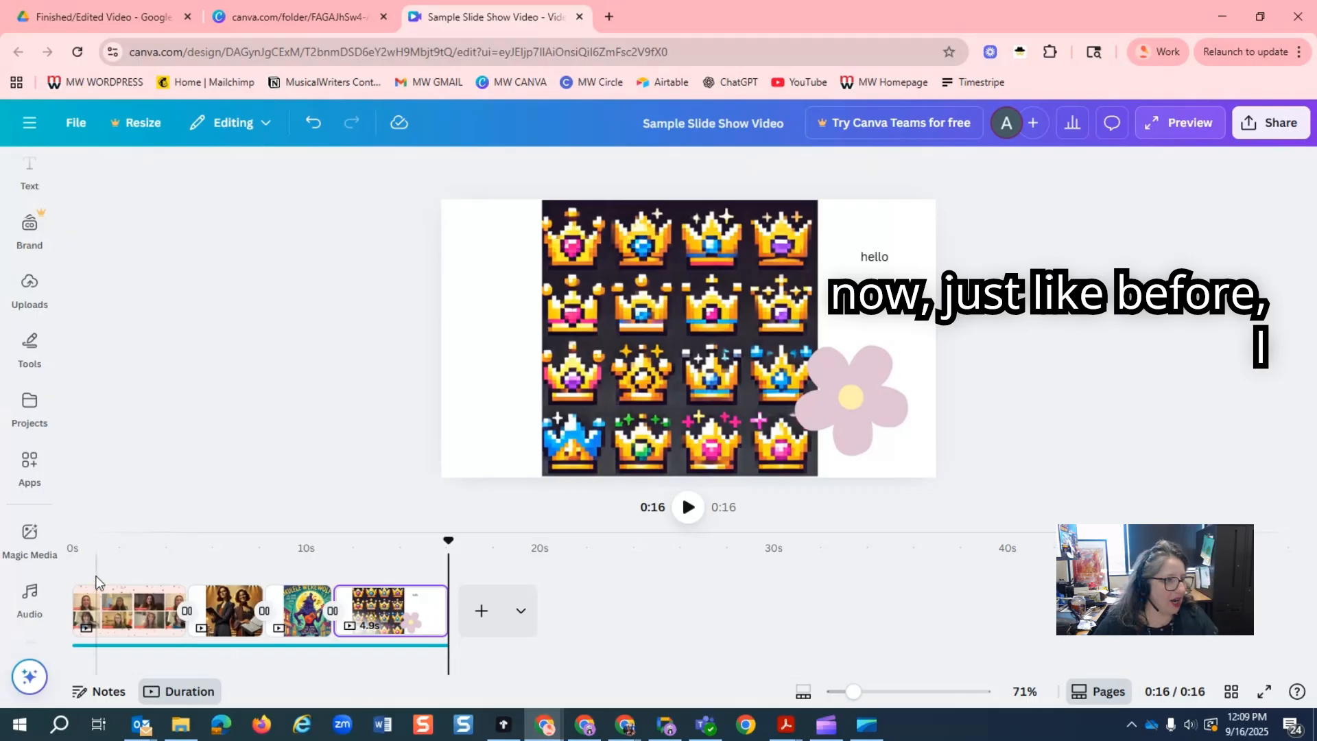
pyautogui.click(93, 597)
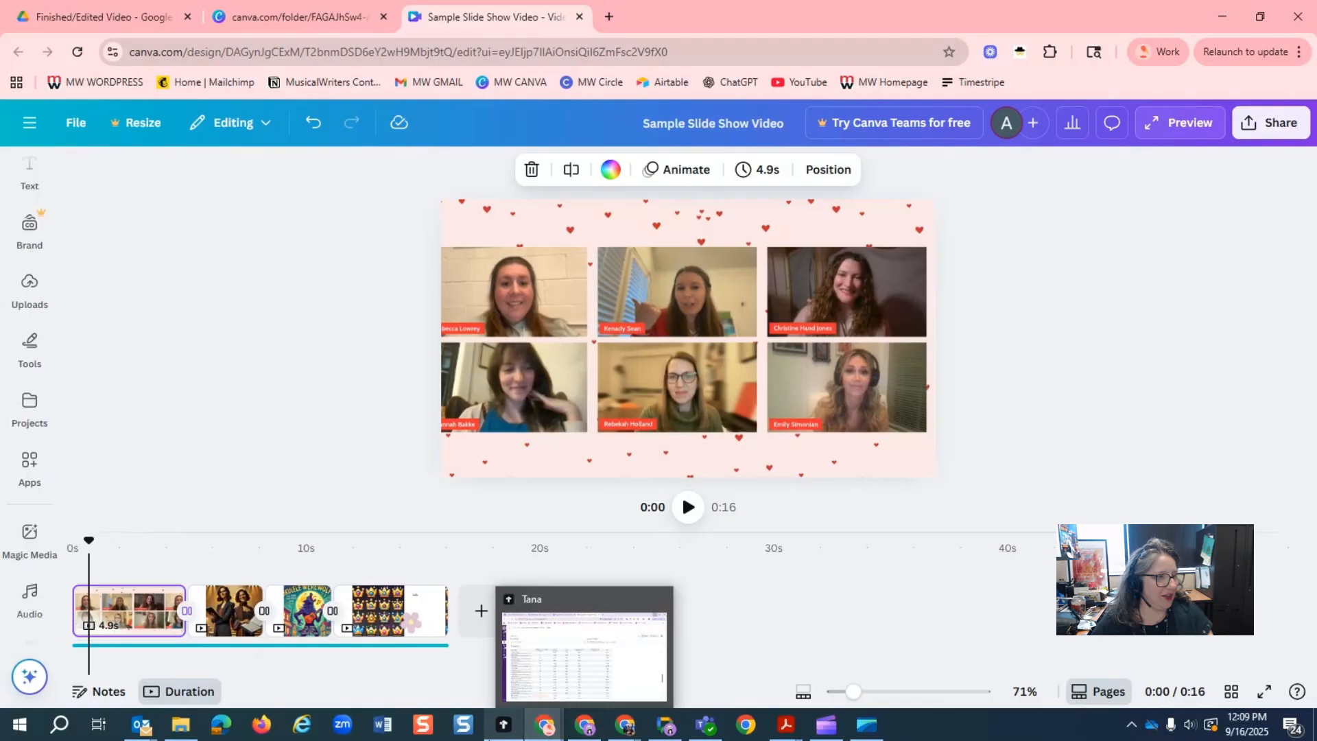
pyautogui.press('space')
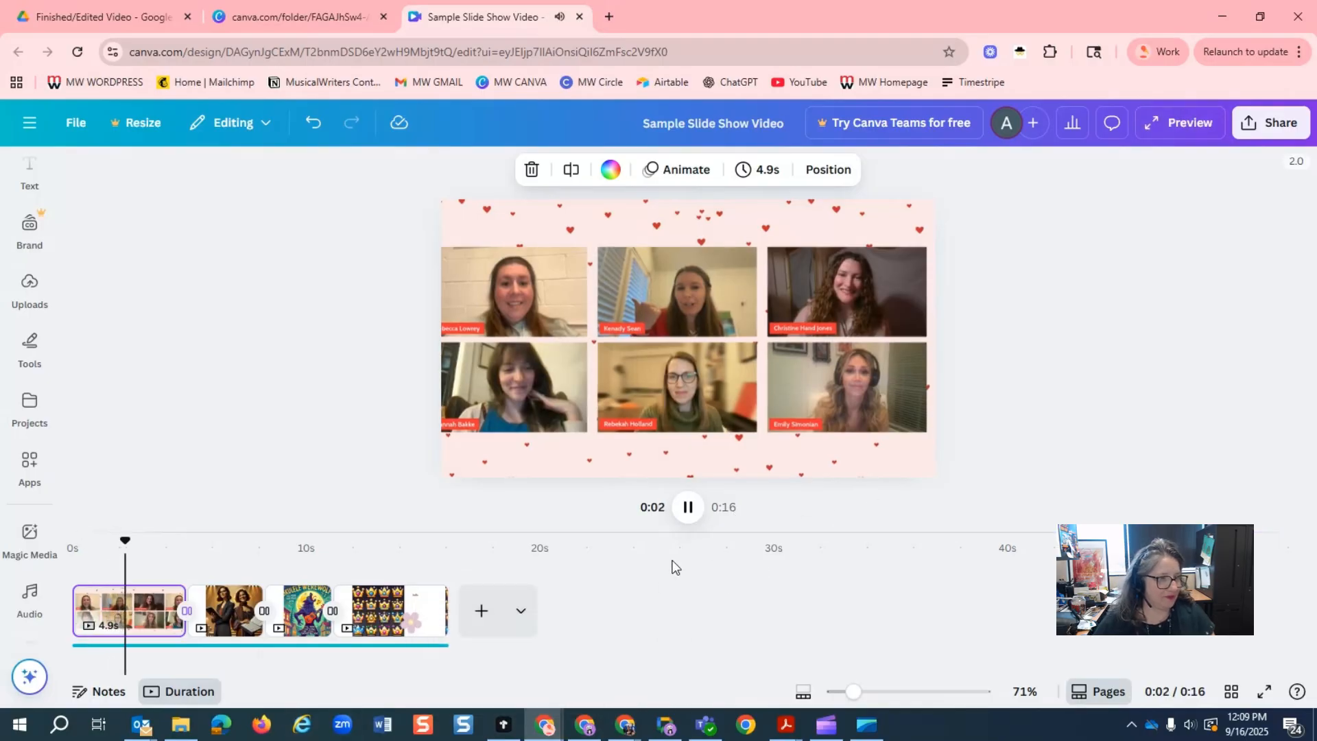
pyautogui.click(689, 509)
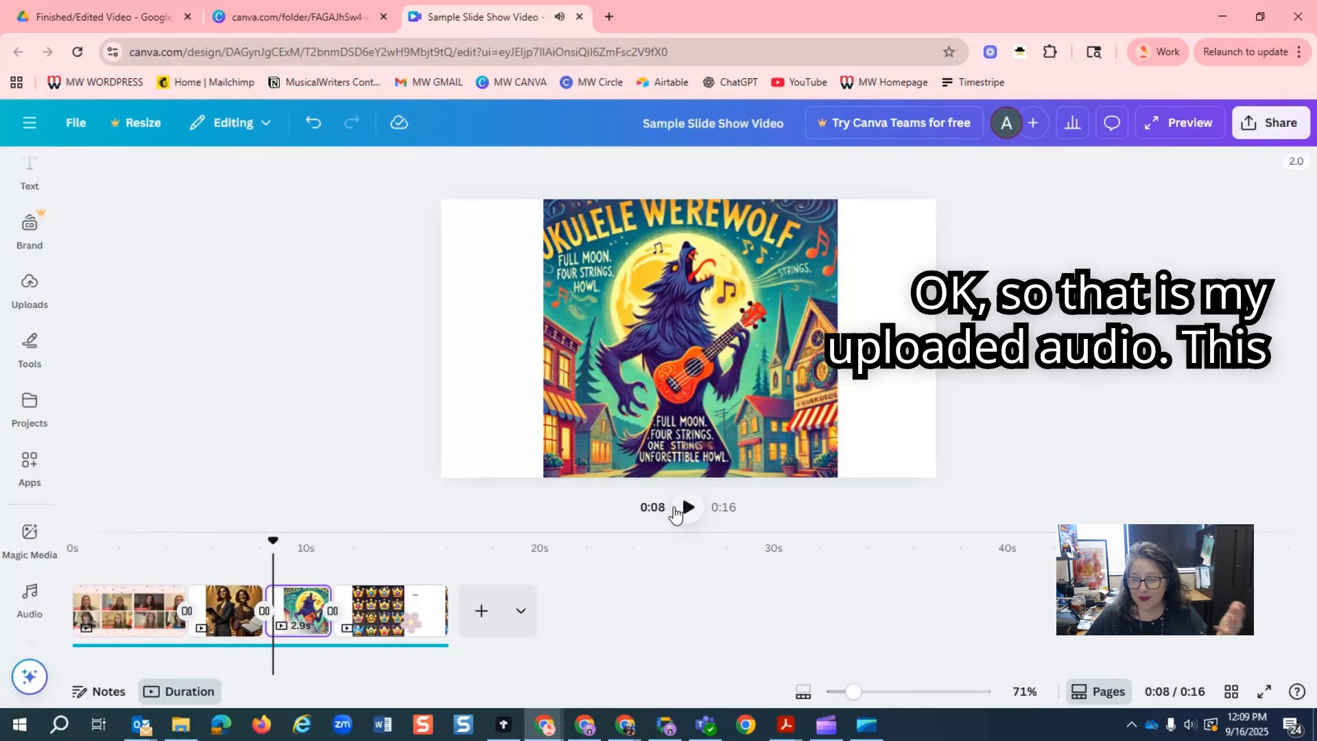
# Select the uploaded audio track in the timeline and open its volume setting.
pyautogui.click(30, 463)
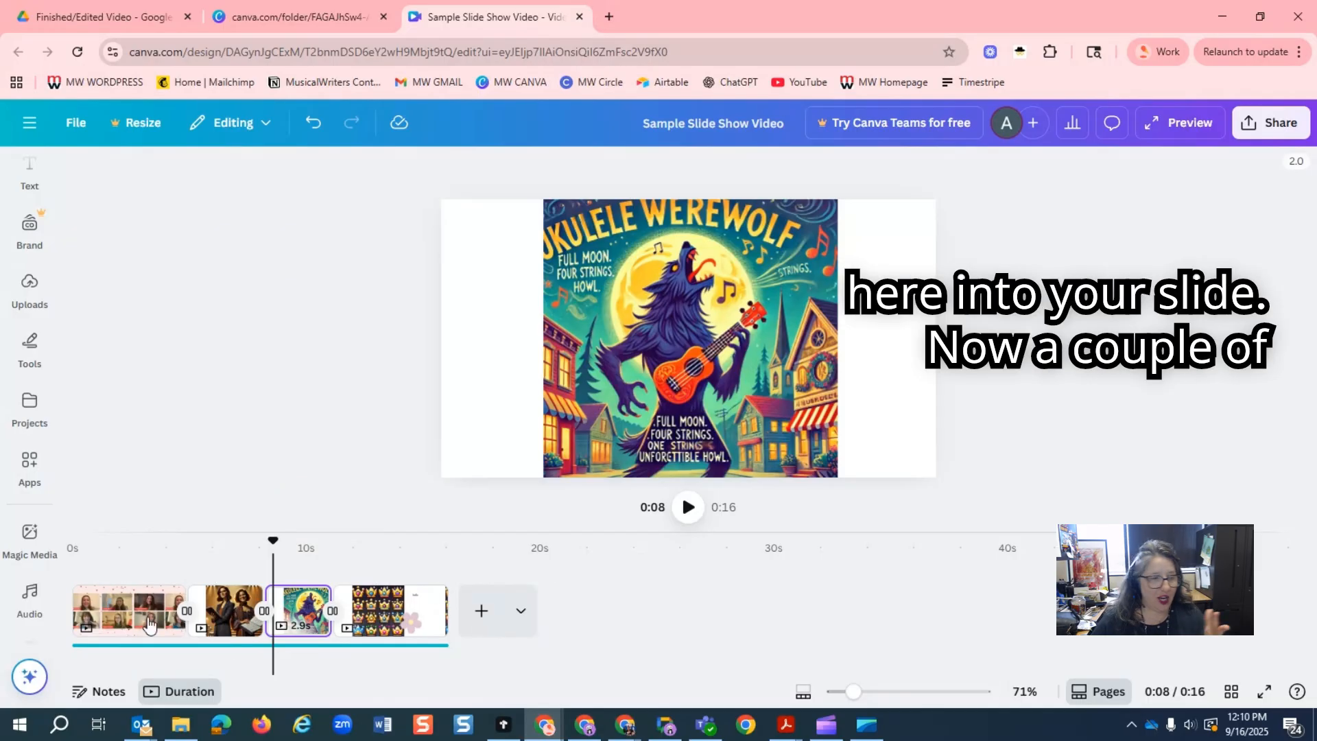
pyautogui.click(212, 651)
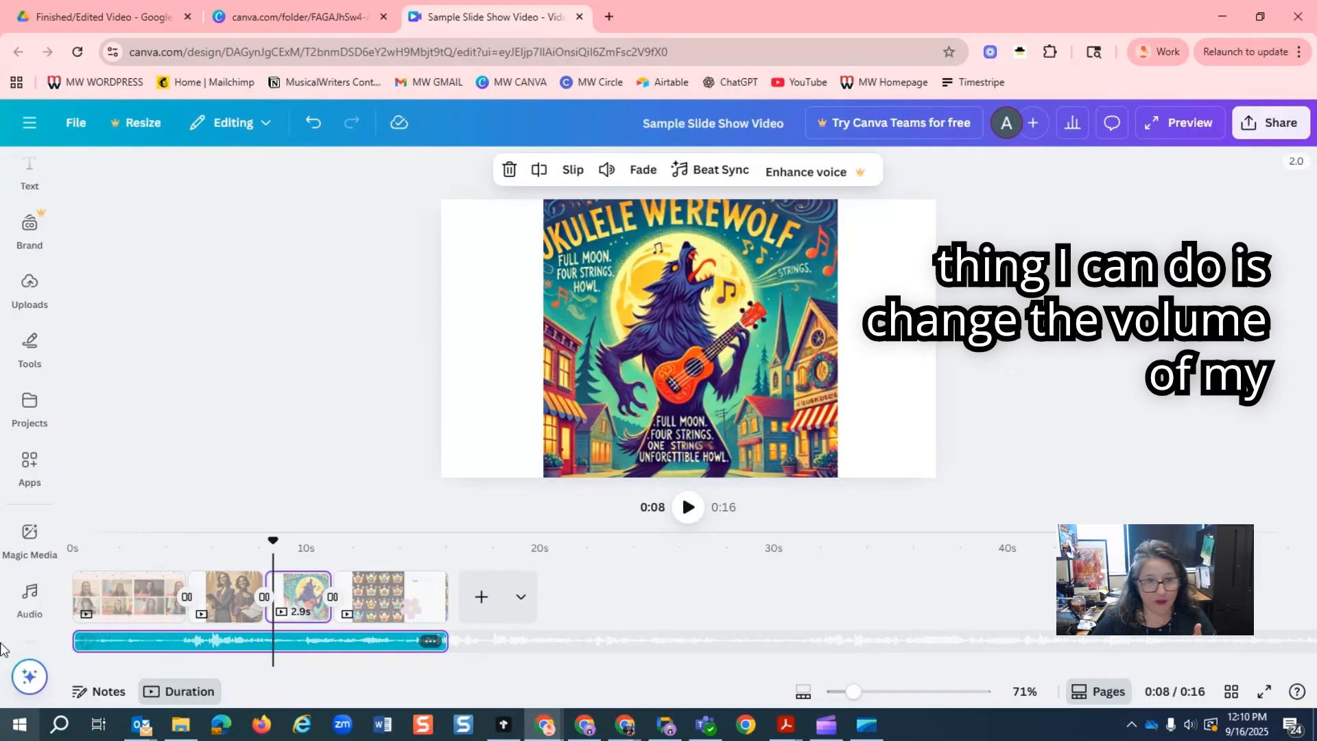
pyautogui.click(228, 648)
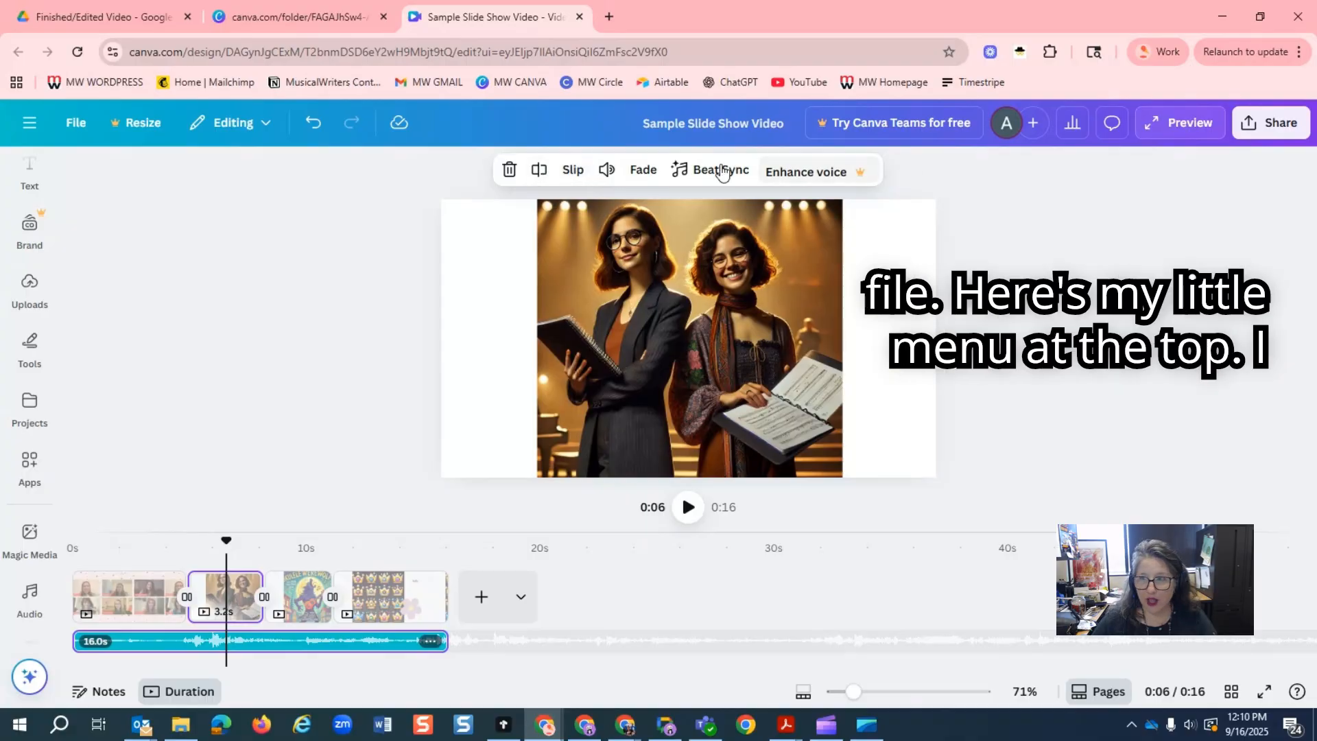
pyautogui.click(605, 171)
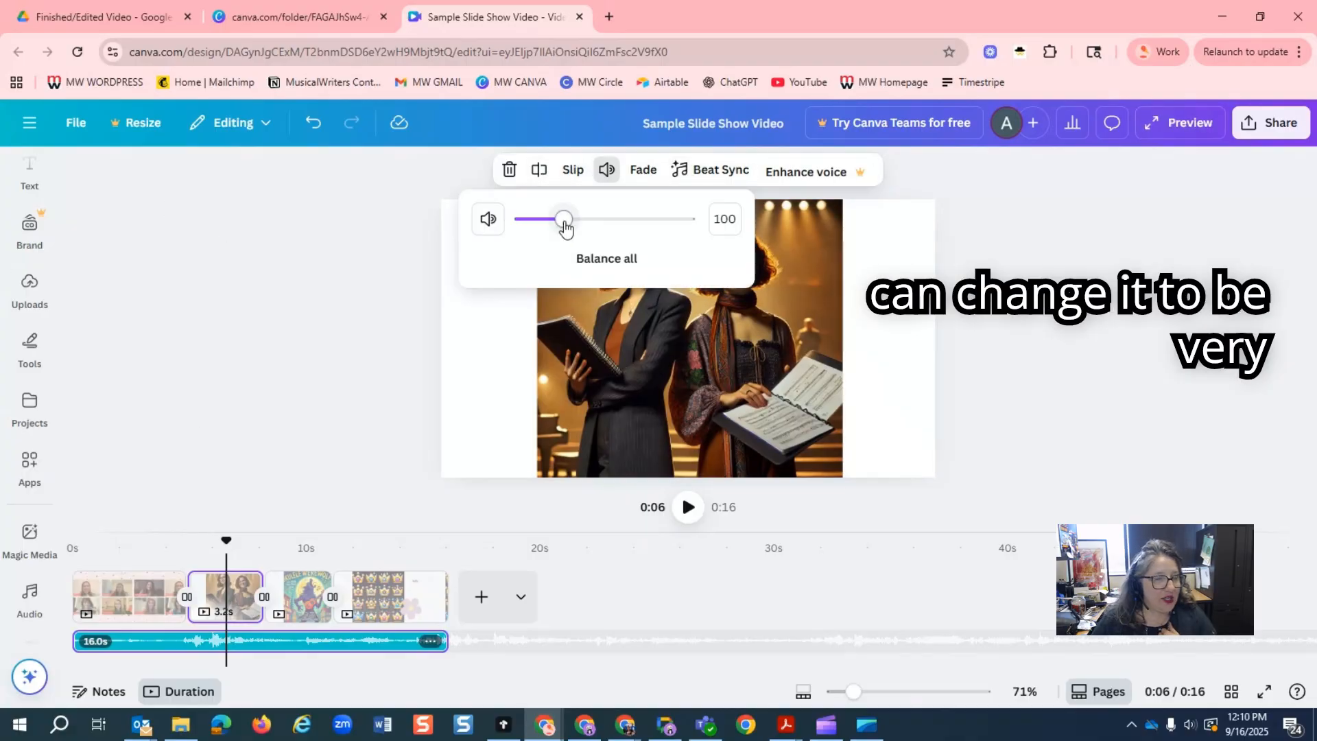
pyautogui.moveTo(565, 226)
pyautogui.mouseDown()
pyautogui.moveTo(686, 220)
pyautogui.moveTo(511, 231)
pyautogui.moveTo(567, 229)
pyautogui.mouseUp()
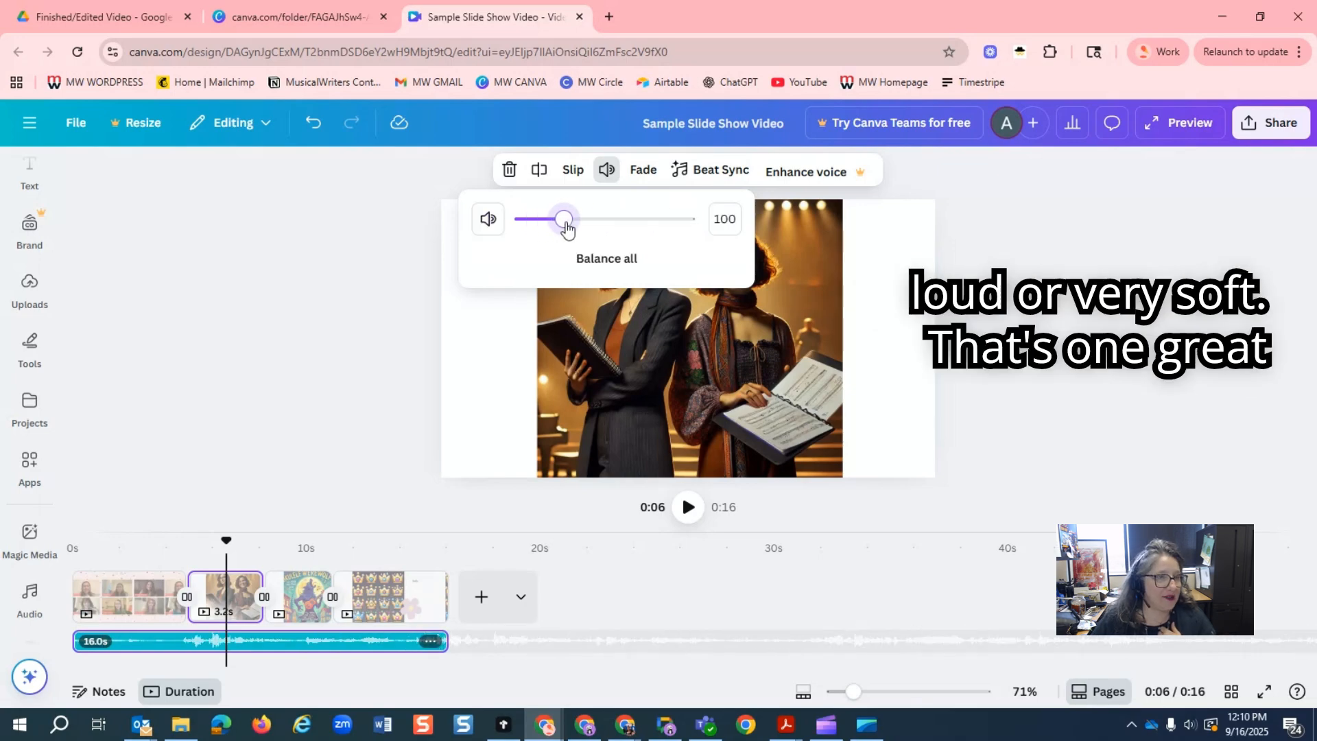
# Set a 1.7 s fade-out on the uploaded audio track and display its beat markers.
pyautogui.click(643, 169)
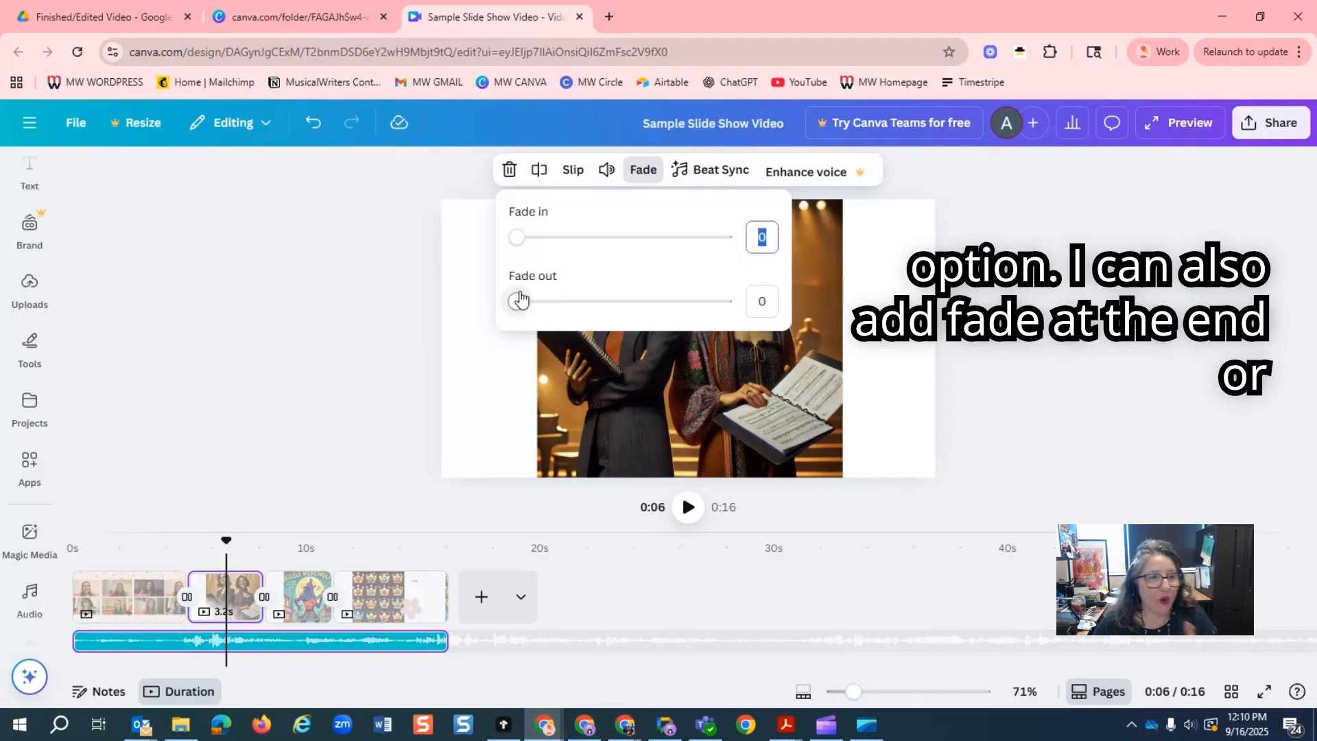
pyautogui.moveTo(520, 299); pyautogui.dragTo(588, 302)
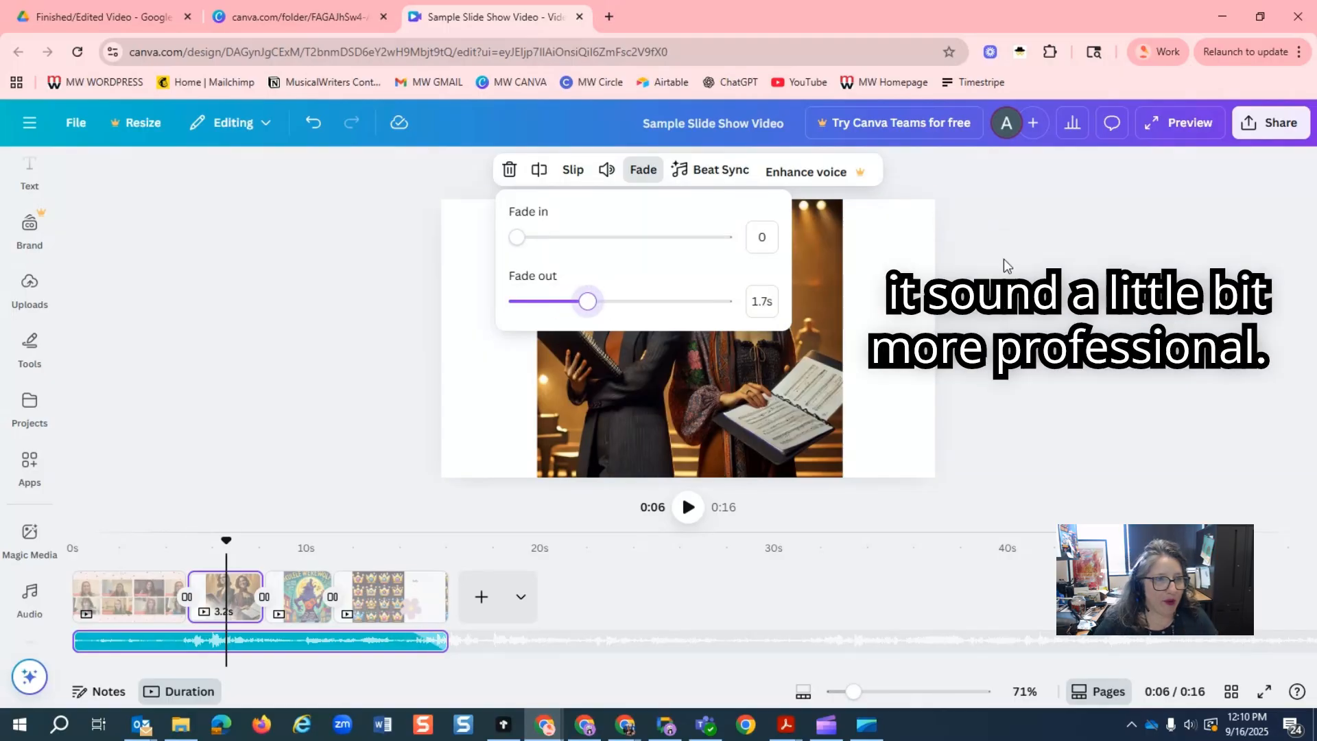
pyautogui.click(714, 172)
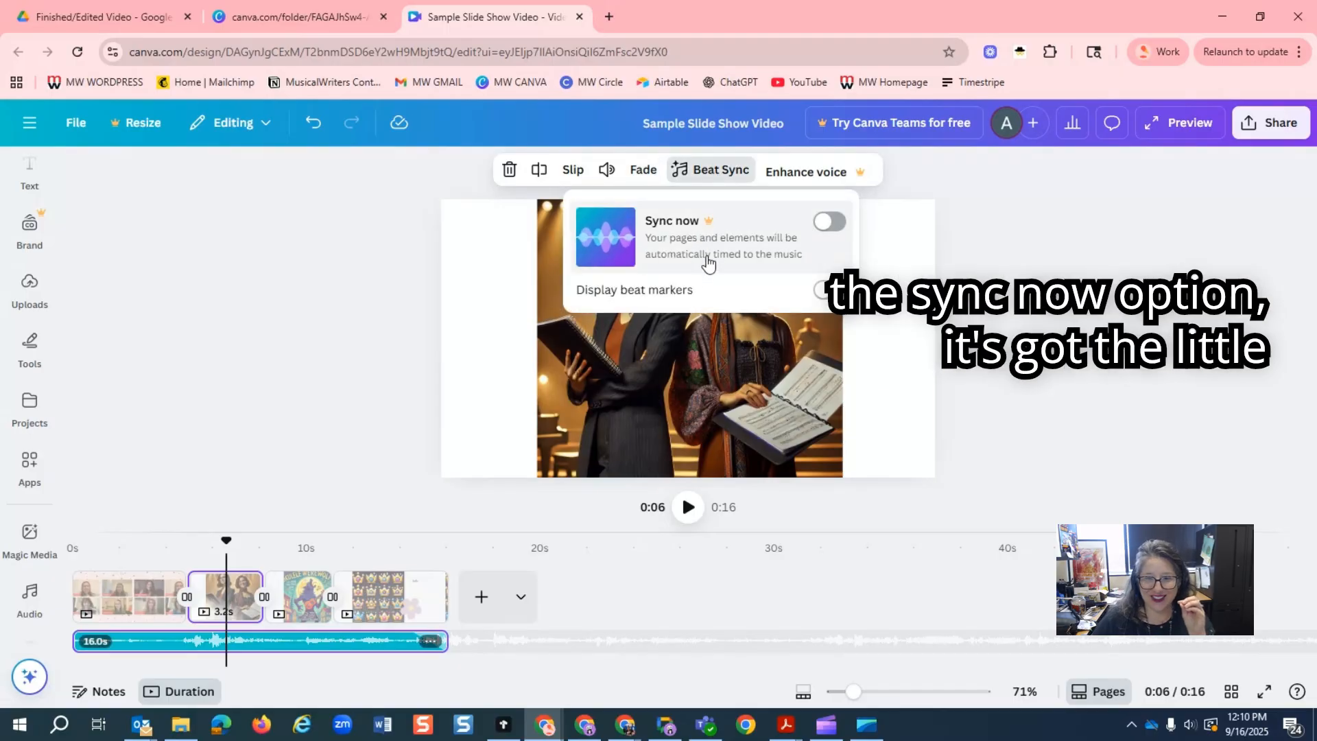
pyautogui.click(823, 292)
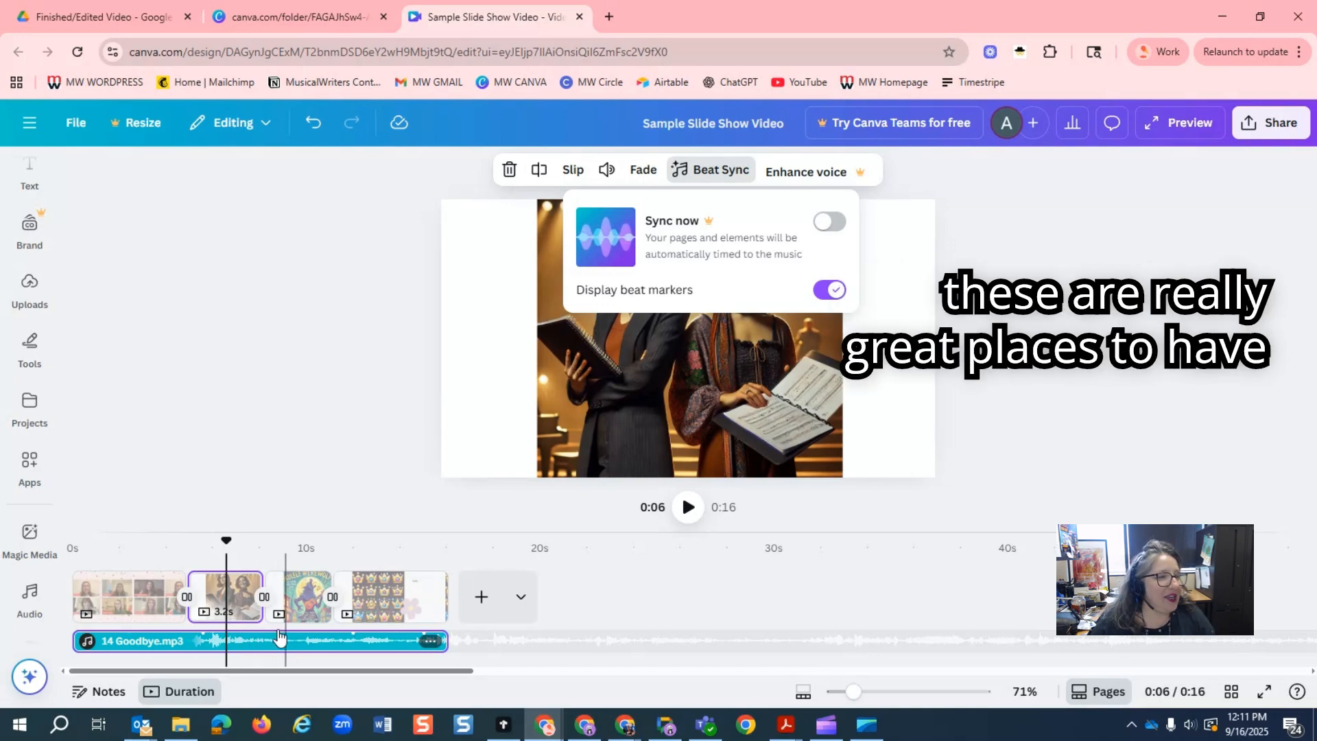
# Match the first slides to the beat markers, shortening the first to 2.4 s and adjusting the second so it ends on a marker.
pyautogui.click(162, 613)
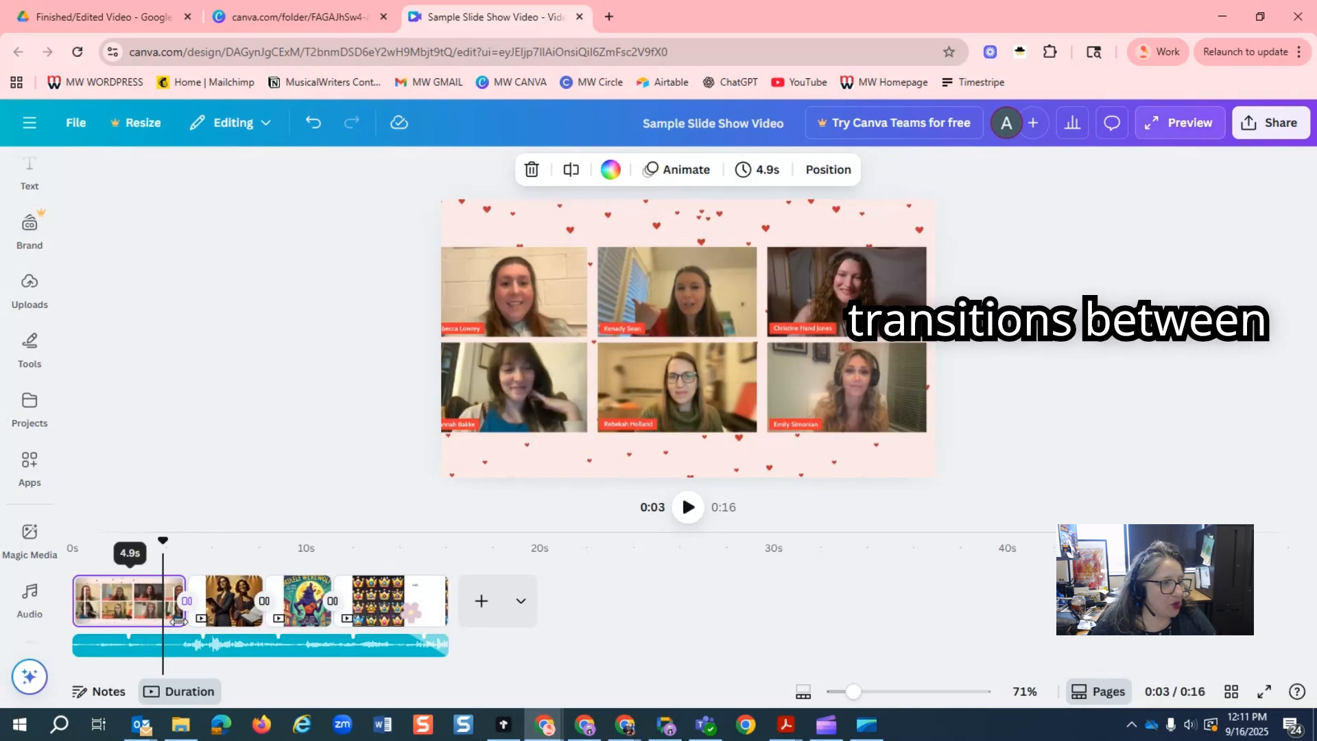
pyautogui.moveTo(182, 614); pyautogui.dragTo(128, 615)
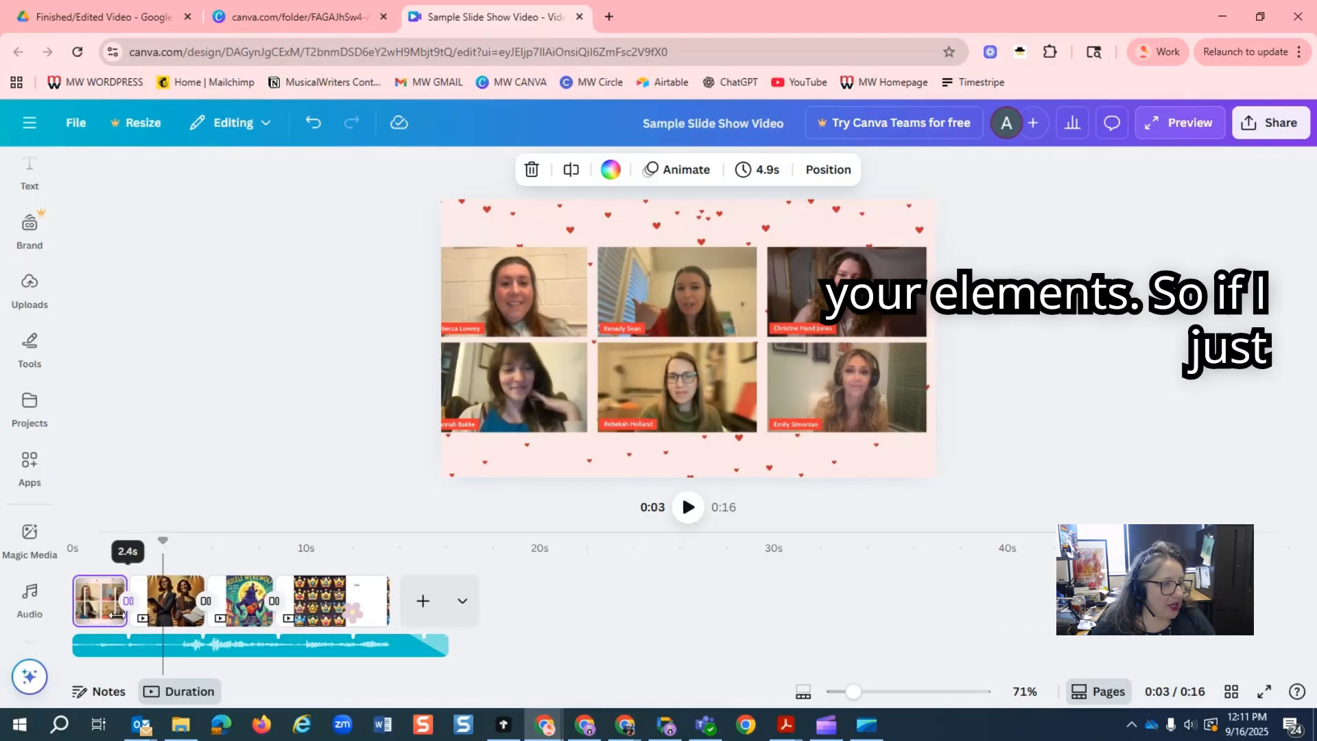
pyautogui.click(172, 616)
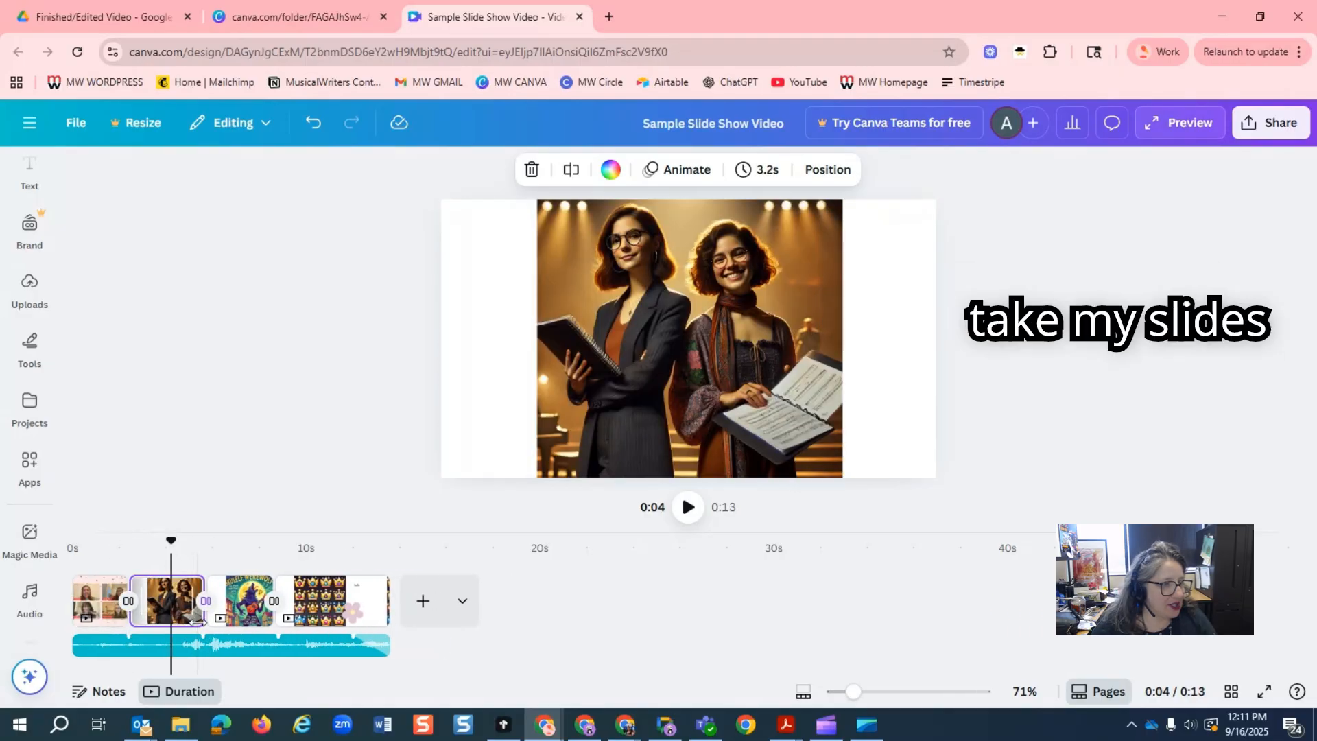
pyautogui.moveTo(203, 623); pyautogui.dragTo(275, 622)
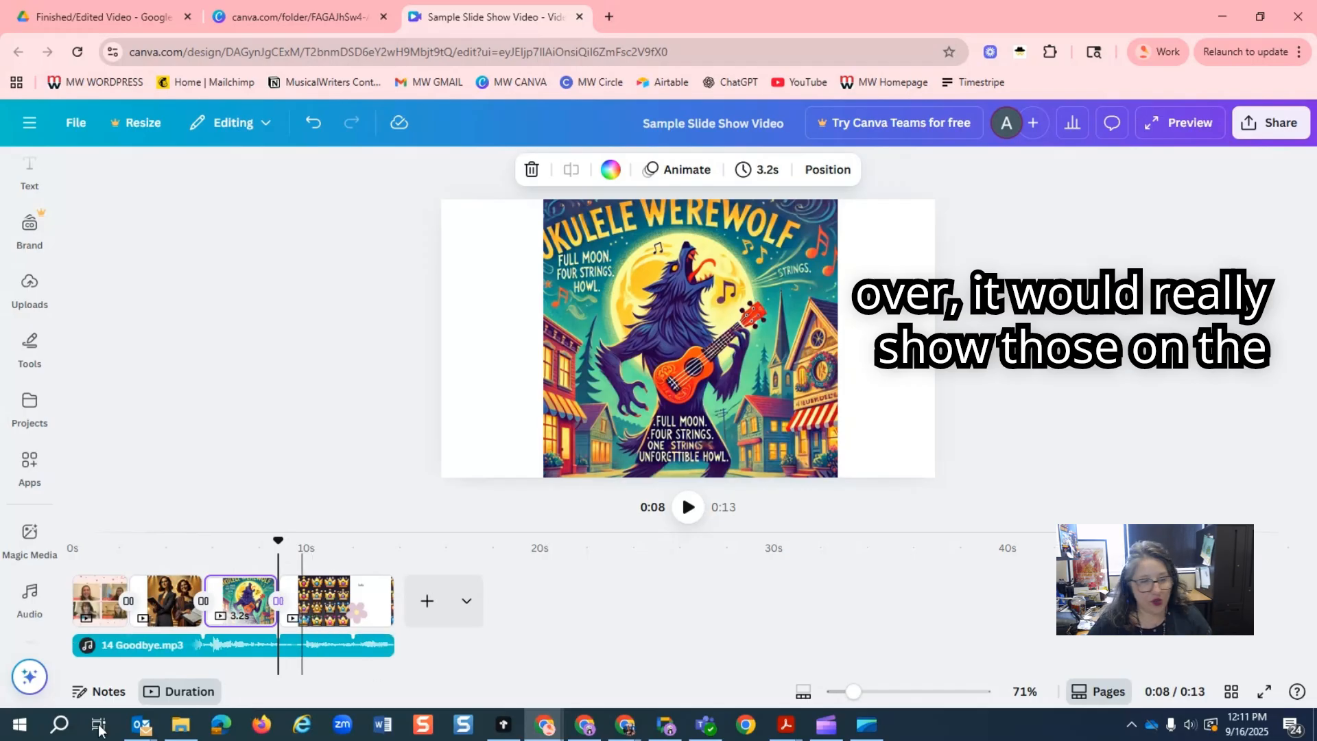
# Delete the uploaded 14 Goodbye.mp3 track from the timeline.
pyautogui.click(30, 596)
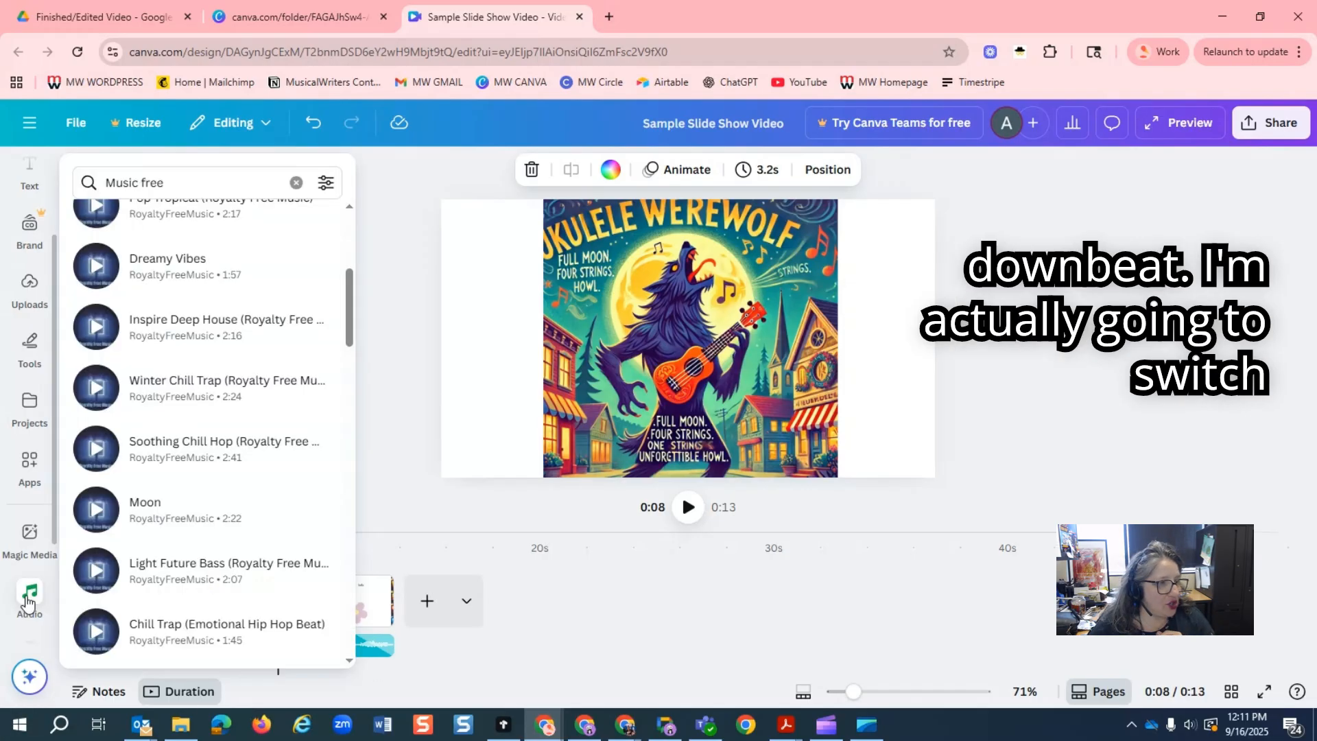
pyautogui.click(29, 596)
pyautogui.click(352, 653)
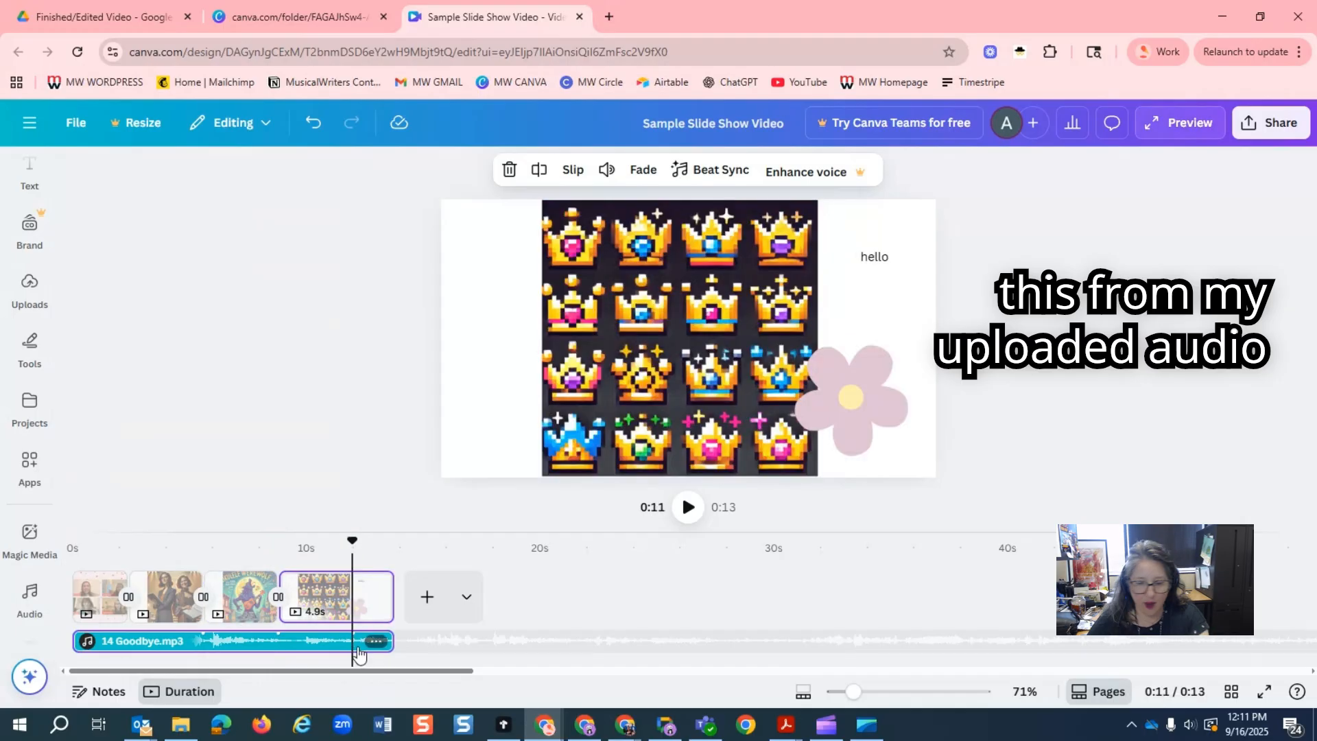
pyautogui.press('Delete')
# Preview Dreamy Vibes from the Music free results and add it at the start of the timeline.
pyautogui.click(29, 538)
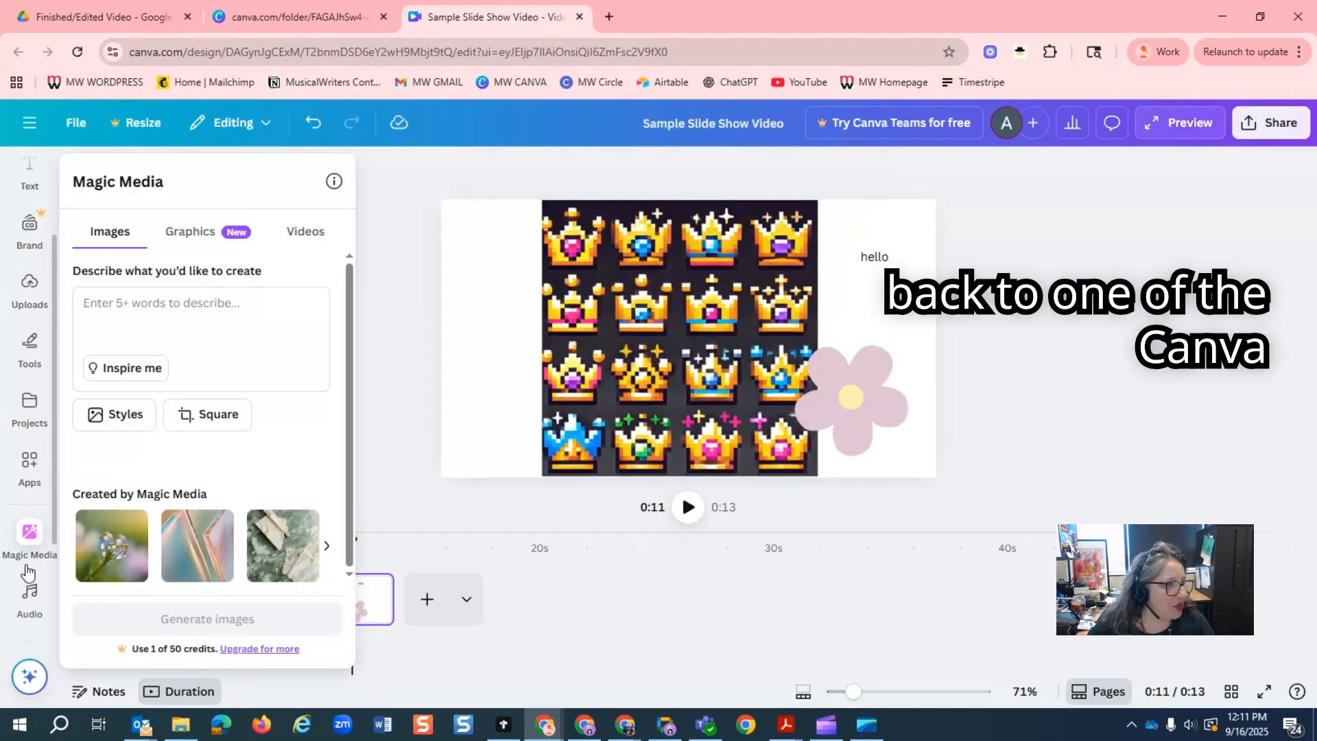
pyautogui.click(29, 596)
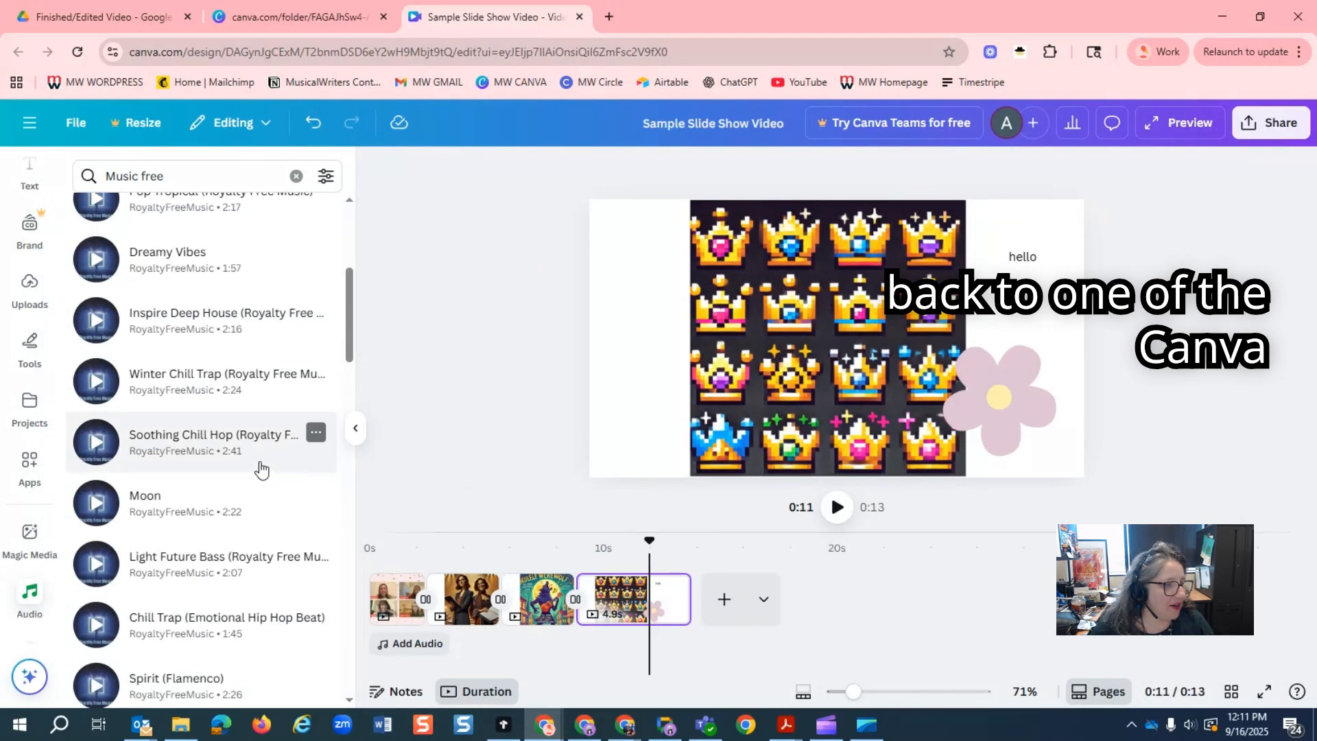
pyautogui.click(100, 259)
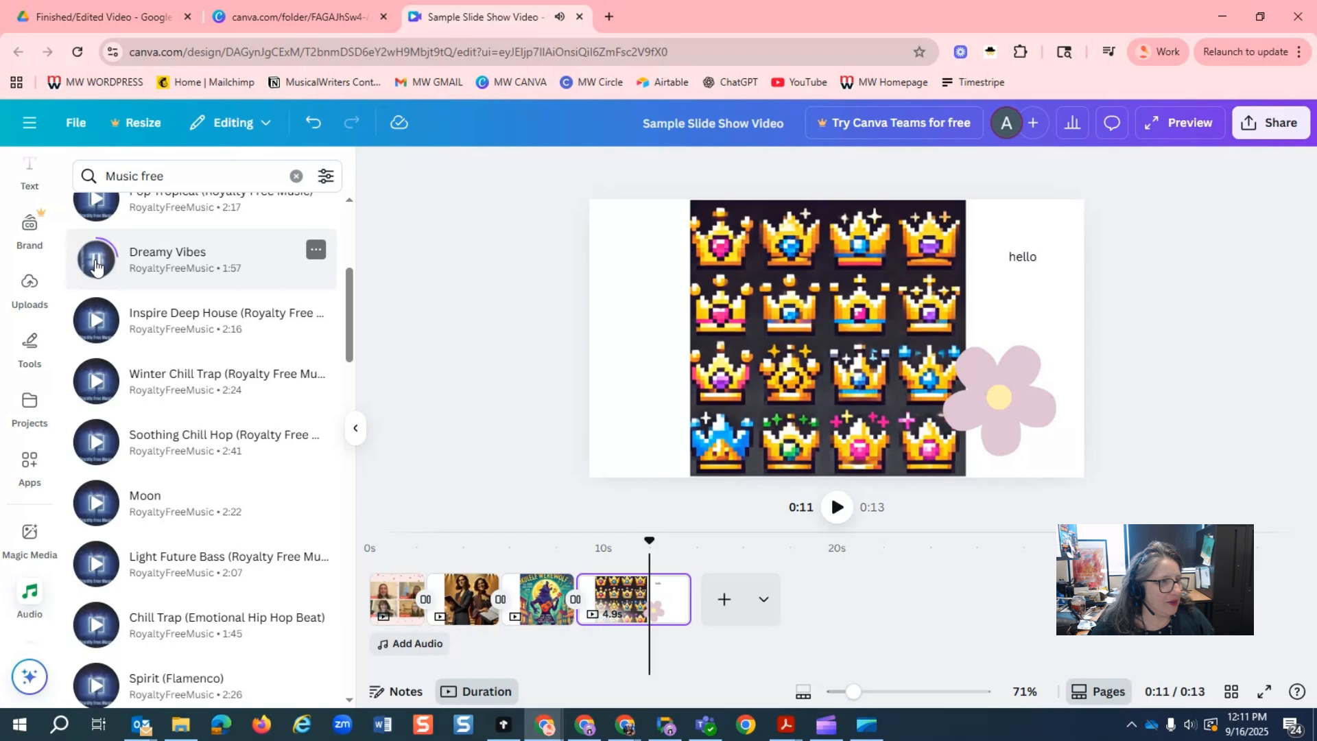
pyautogui.click(95, 261)
pyautogui.moveTo(168, 267); pyautogui.dragTo(384, 653)
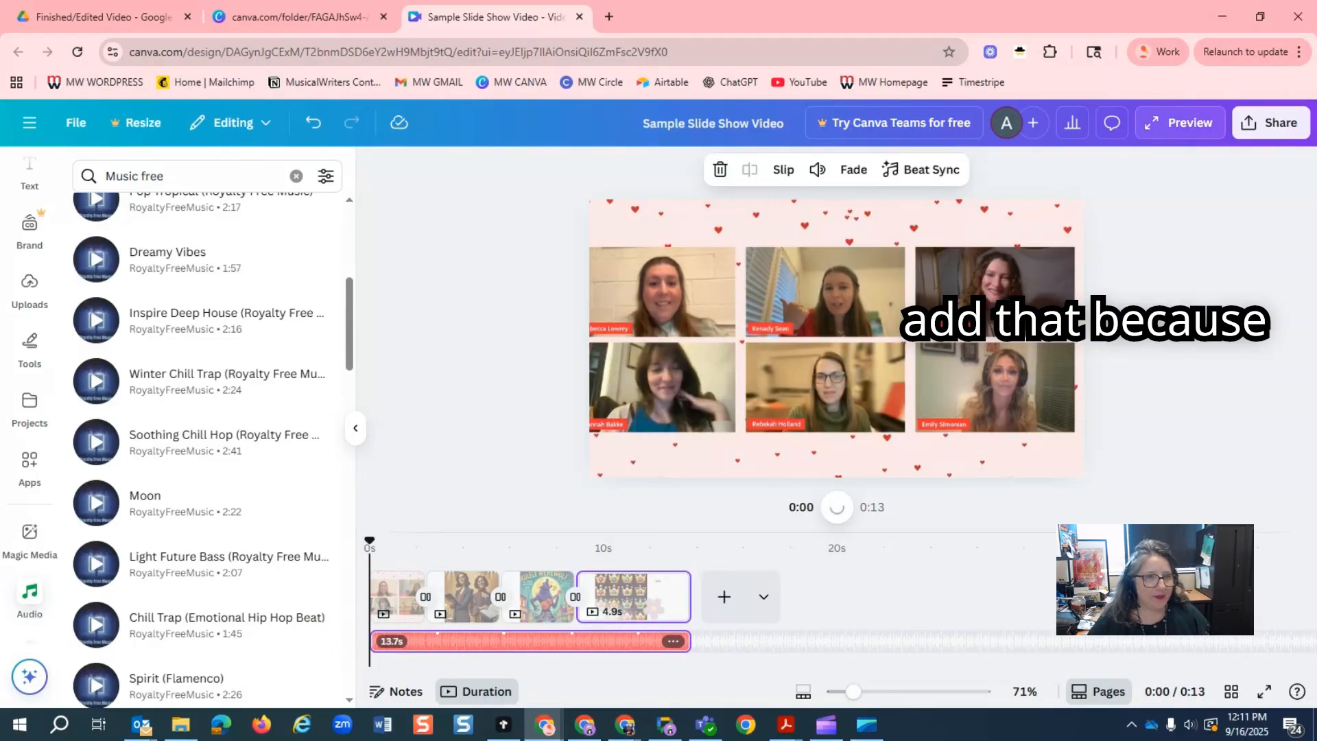
# Display the Dreamy Vibes beat markers and align the first three slides to them, at 2.9 s, 2.8 s and 2.9 s.
pyautogui.click(926, 170)
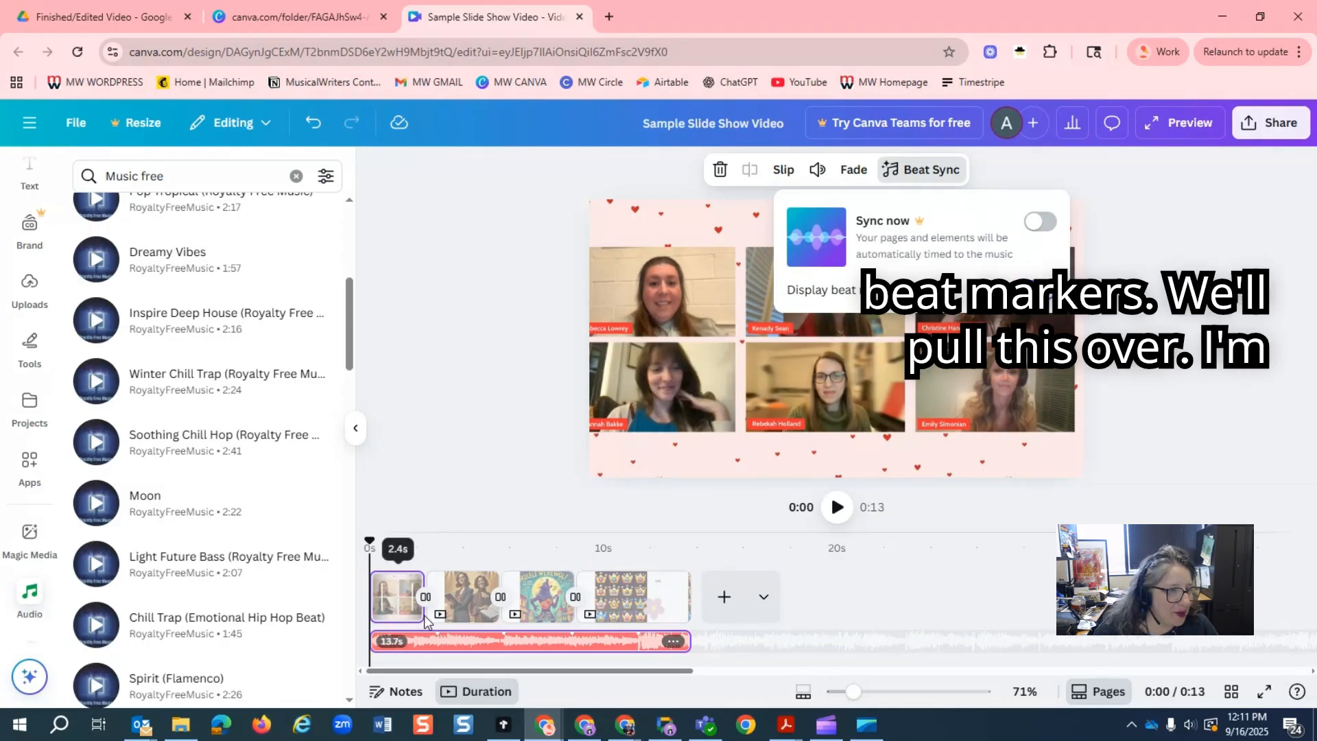
pyautogui.moveTo(424, 613); pyautogui.dragTo(437, 615)
pyautogui.click(500, 631)
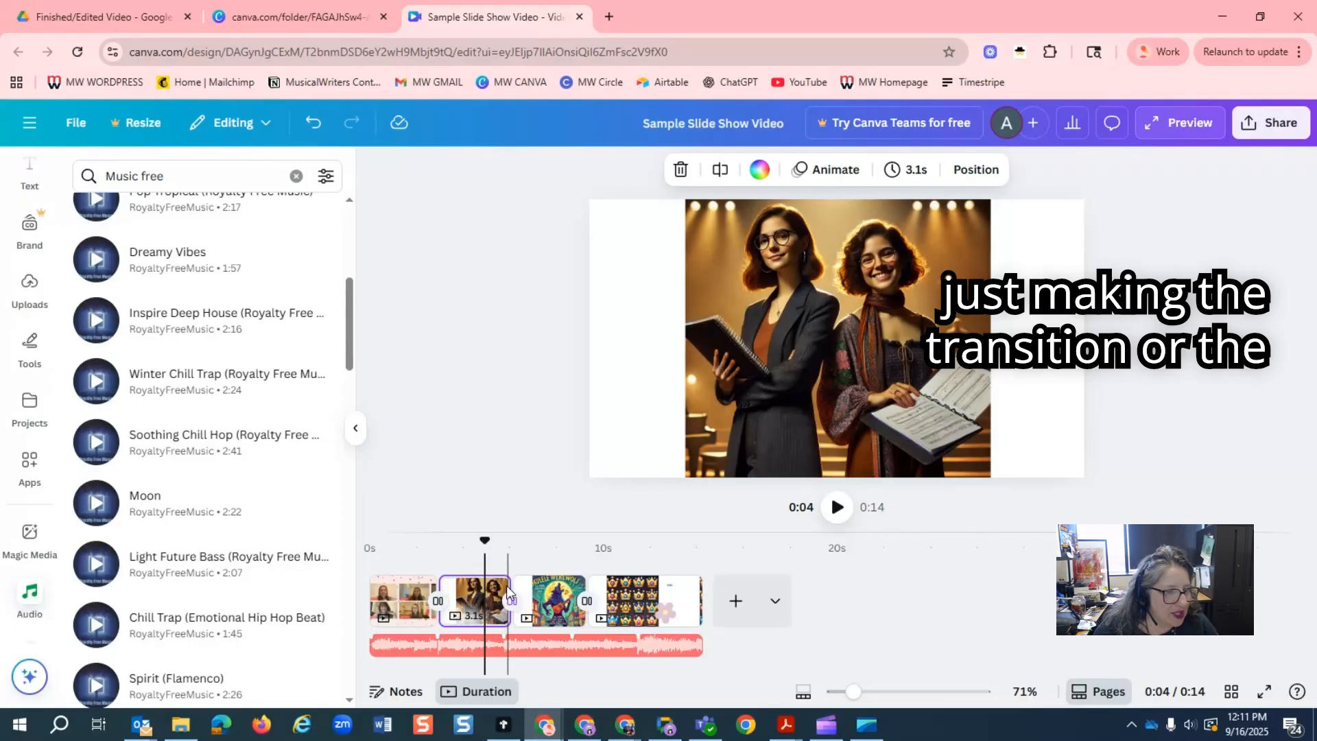
pyautogui.moveTo(504, 603); pyautogui.dragTo(496, 604)
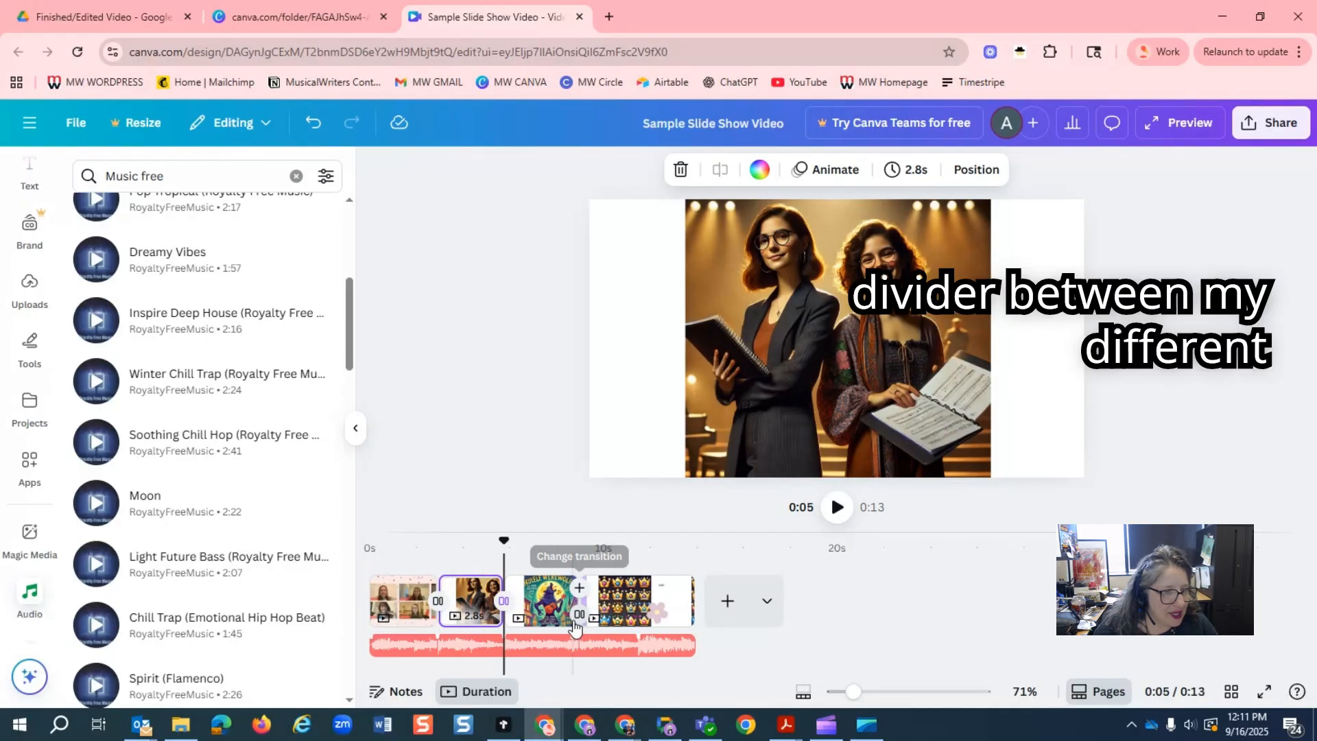
pyautogui.click(575, 631)
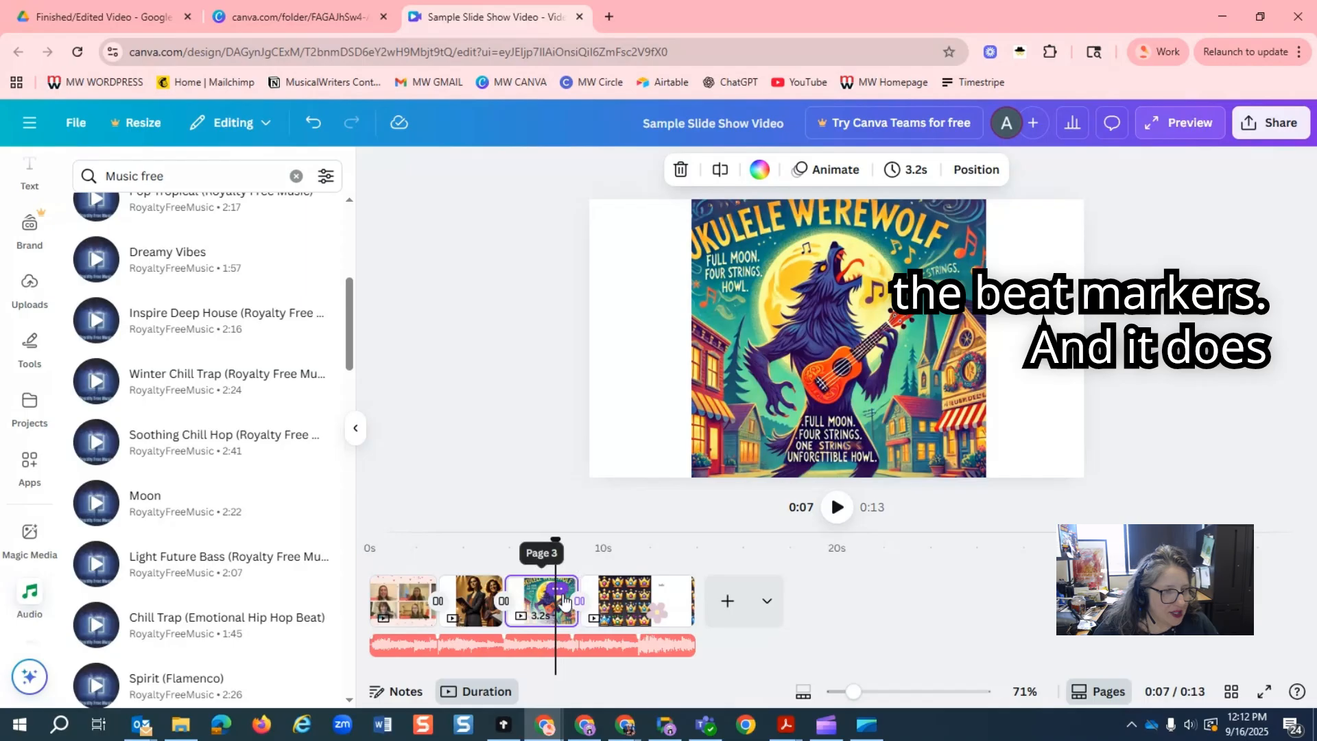
pyautogui.moveTo(560, 609); pyautogui.dragTo(561, 617)
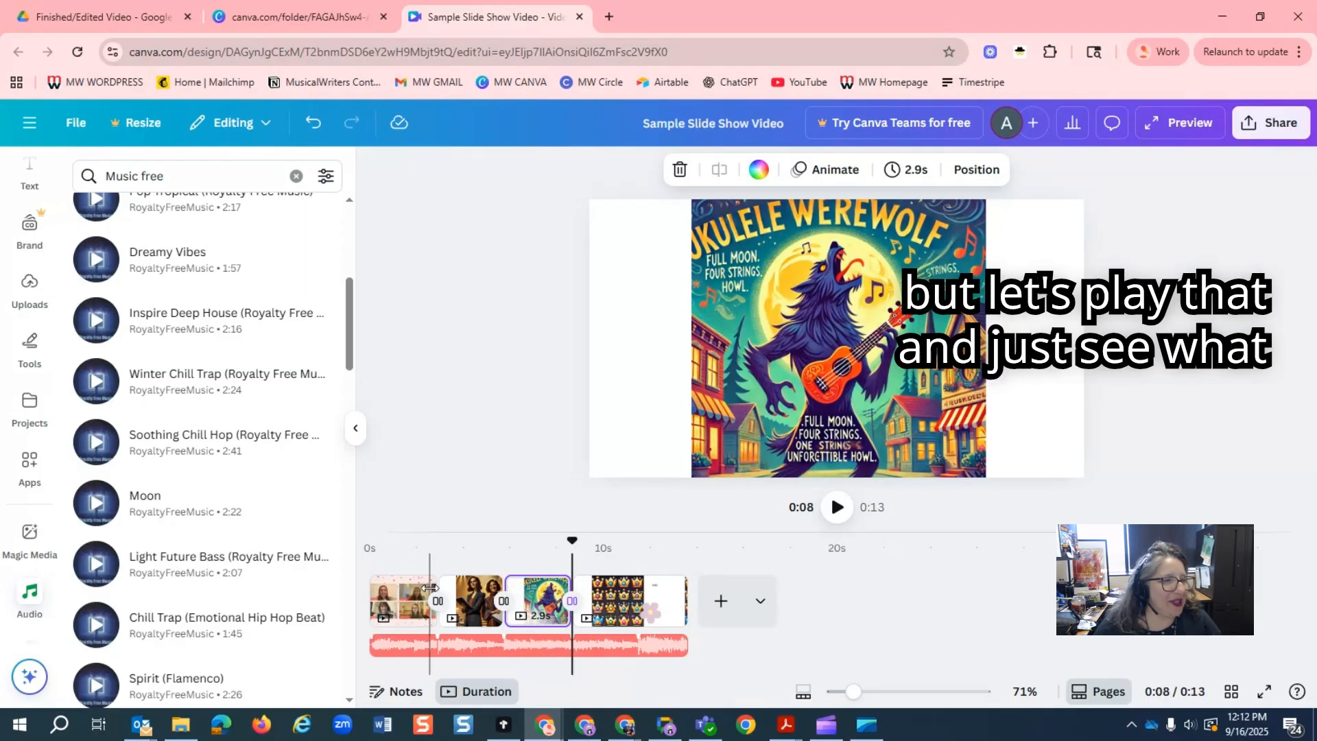
# Play the slideshow from the first slide to check the beat-aligned transitions, and pause on the crowns slide.
pyautogui.click(395, 572)
pyautogui.click(394, 570)
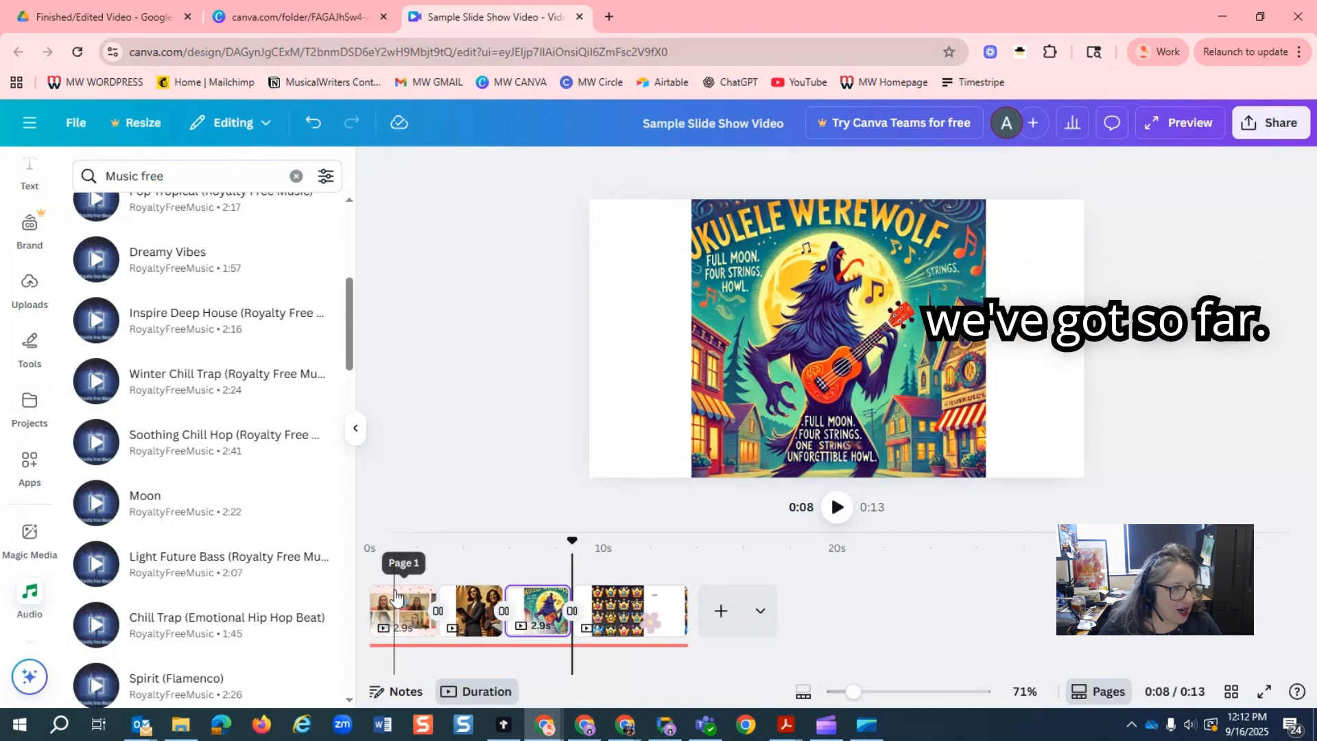
pyautogui.click(838, 508)
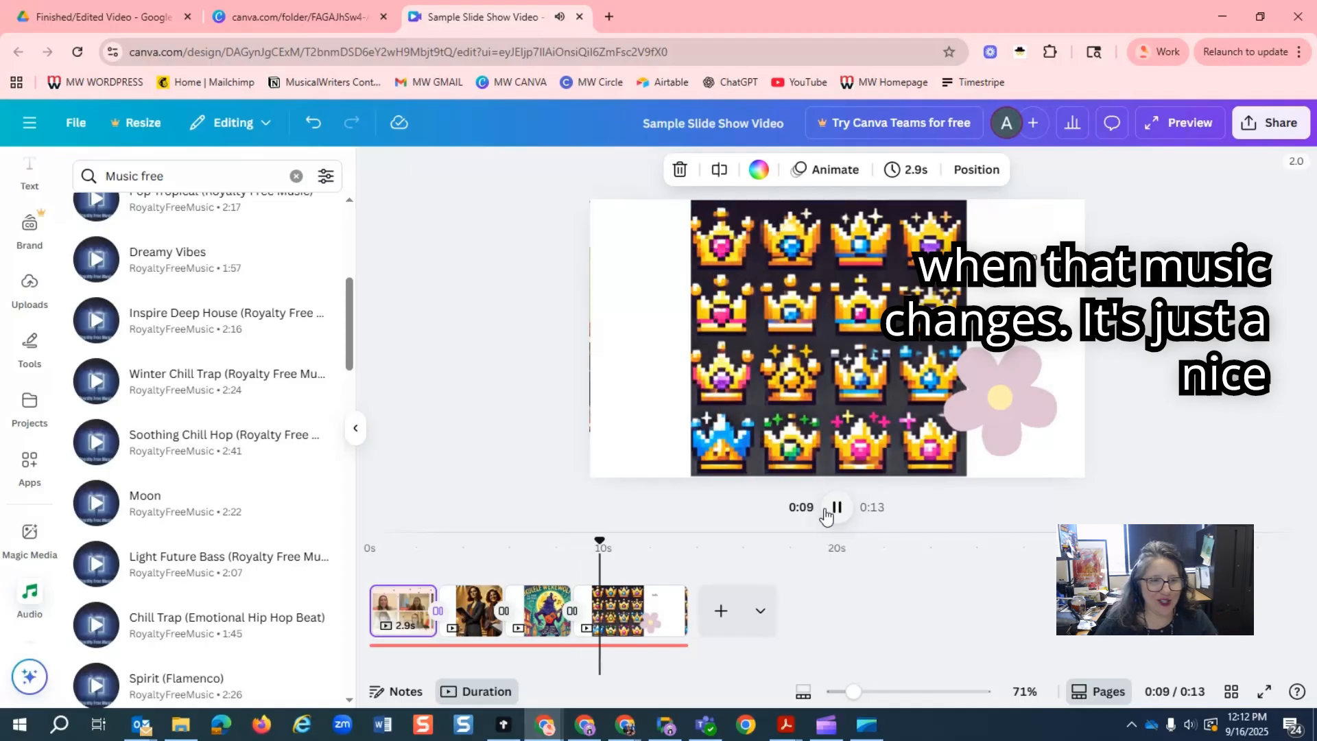
pyautogui.click(825, 514)
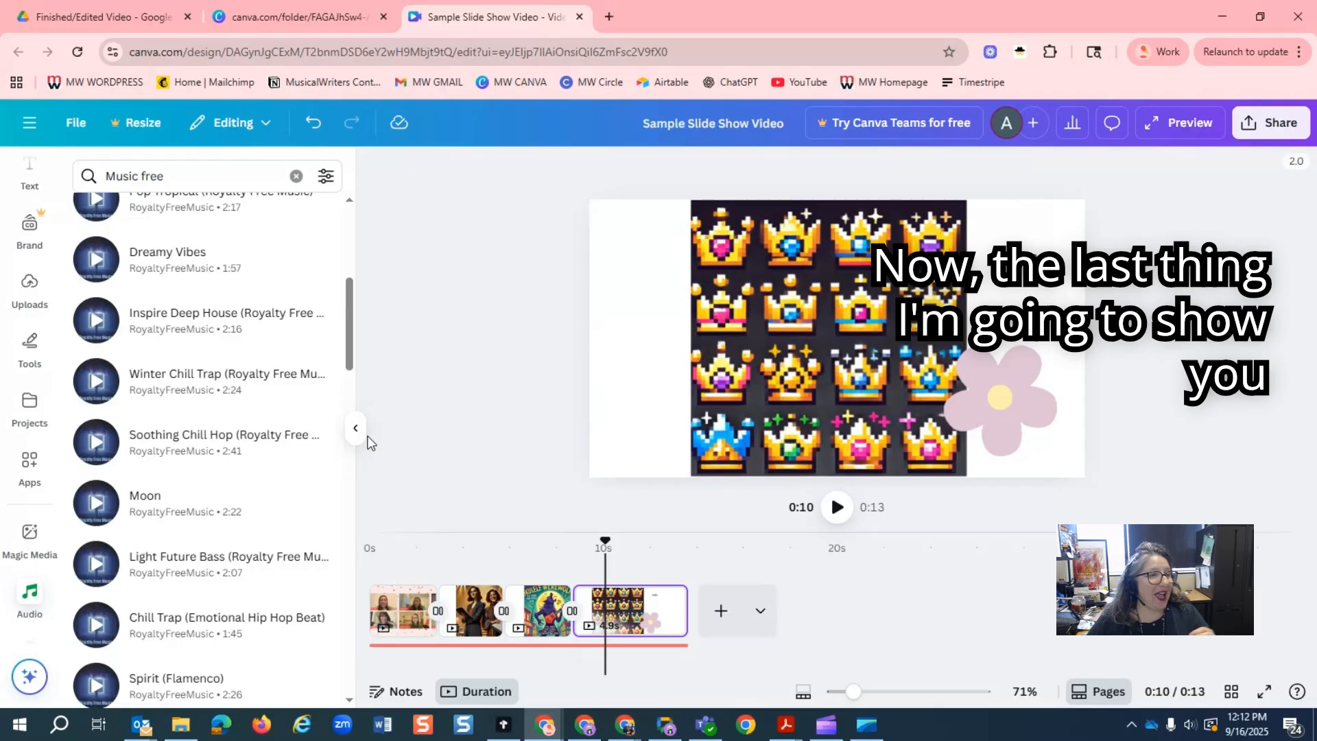
# Clear the Music free audio search and open the voiceover recorder.
pyautogui.scroll(6, 240, 385)
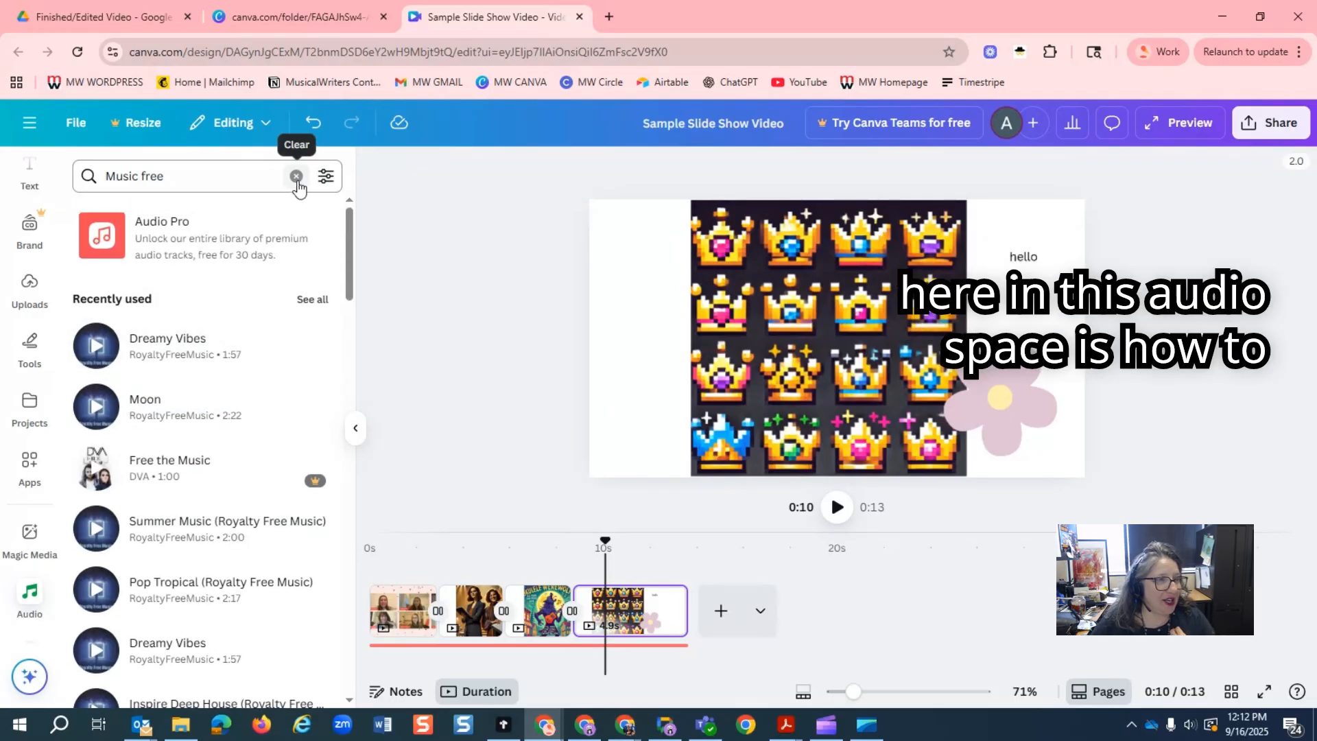
pyautogui.click(296, 176)
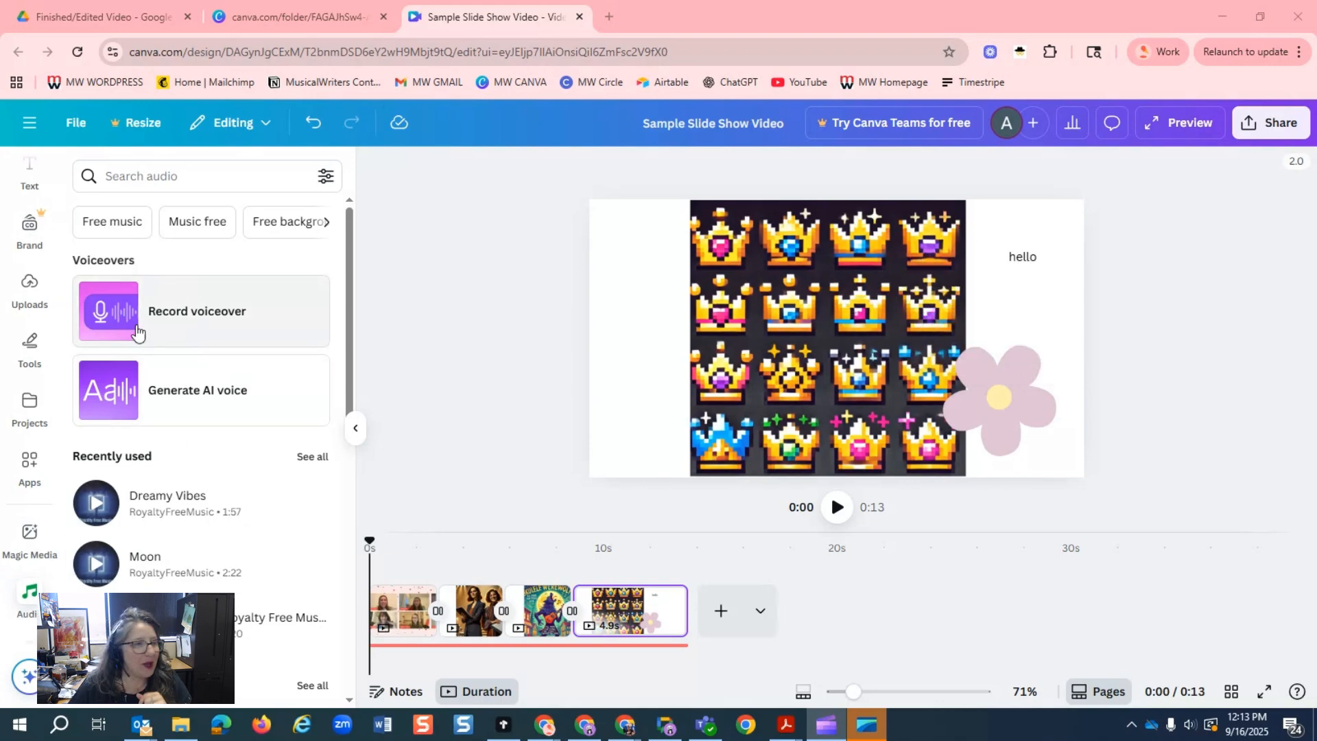
pyautogui.click(177, 314)
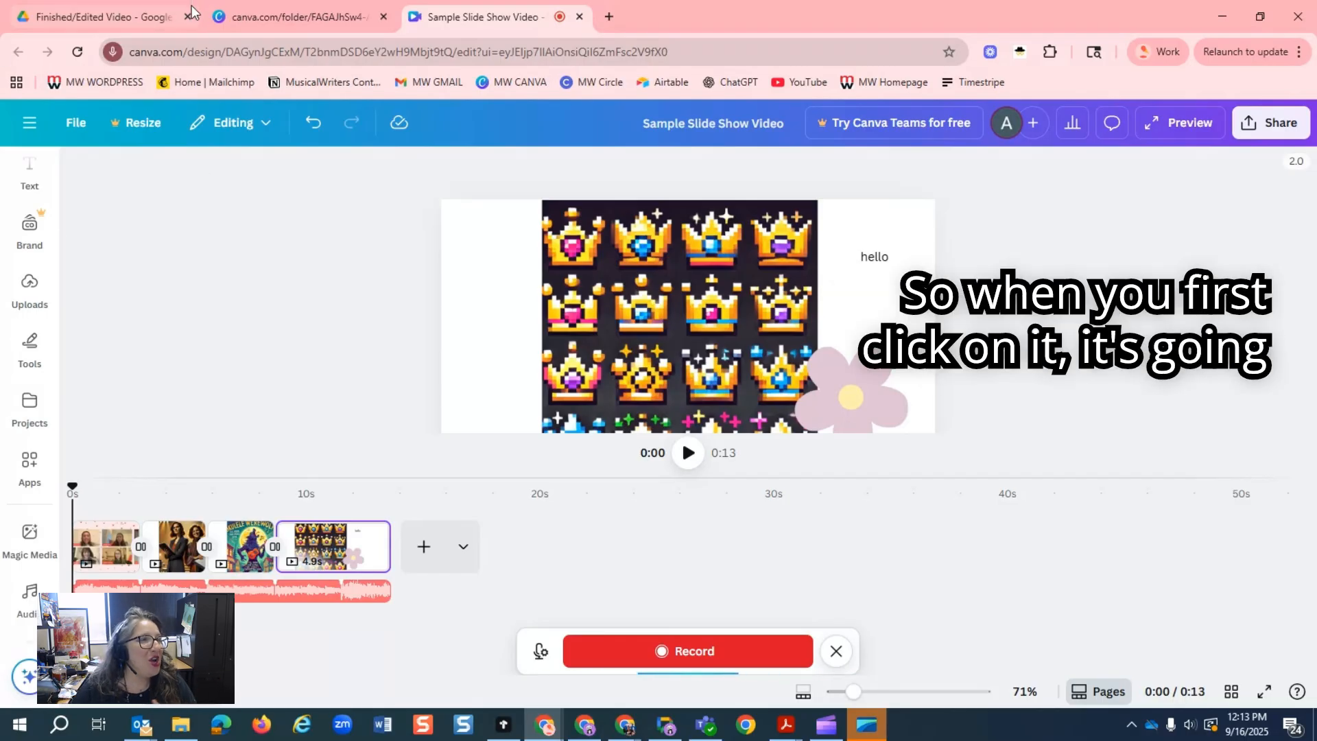
# Check the site's microphone permission and the browser's microphone settings, then return to the voiceover recorder.
pyautogui.click(114, 52)
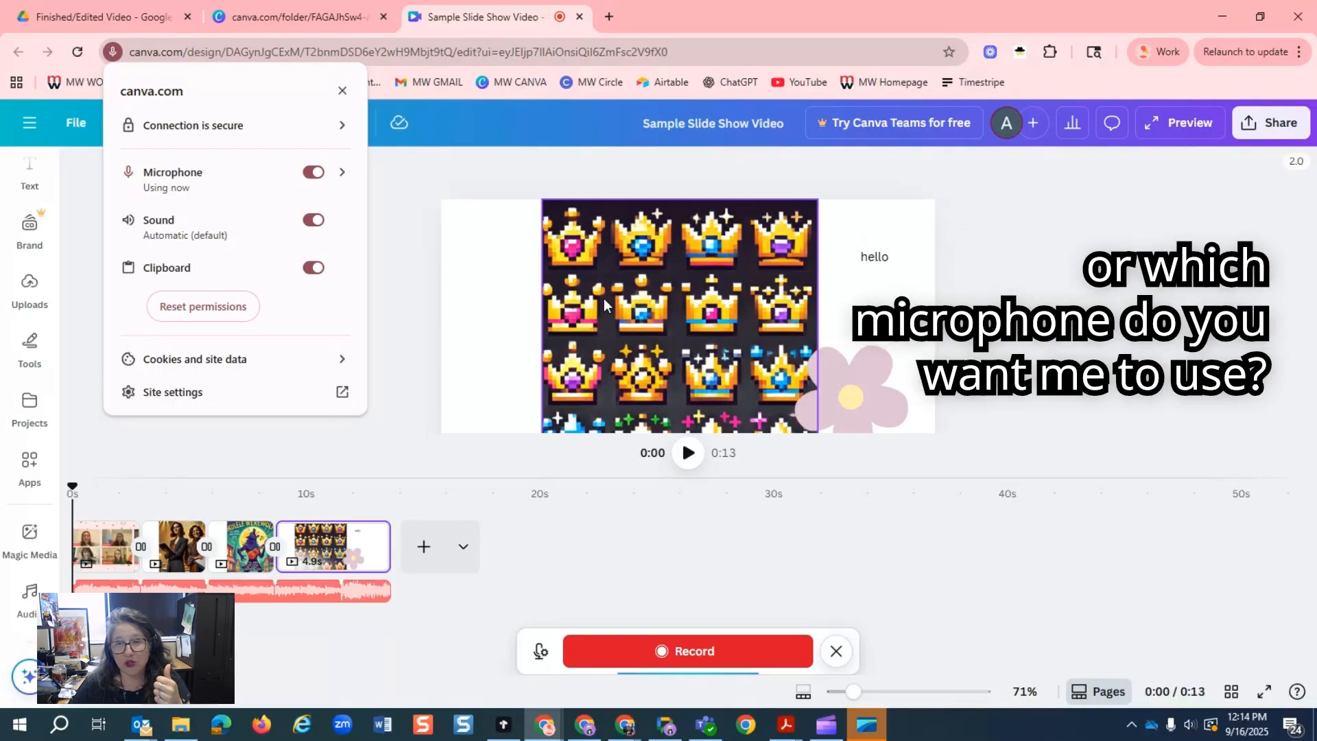
pyautogui.click(340, 176)
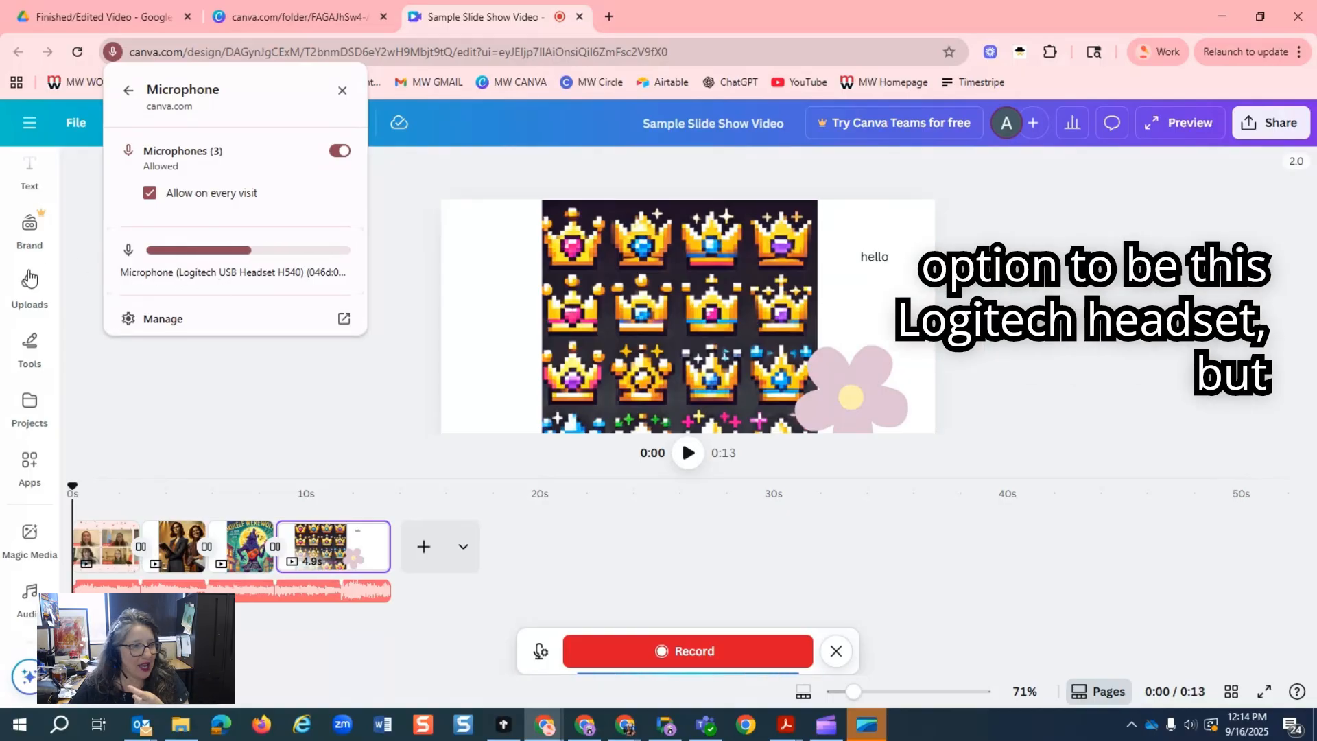
pyautogui.click(134, 319)
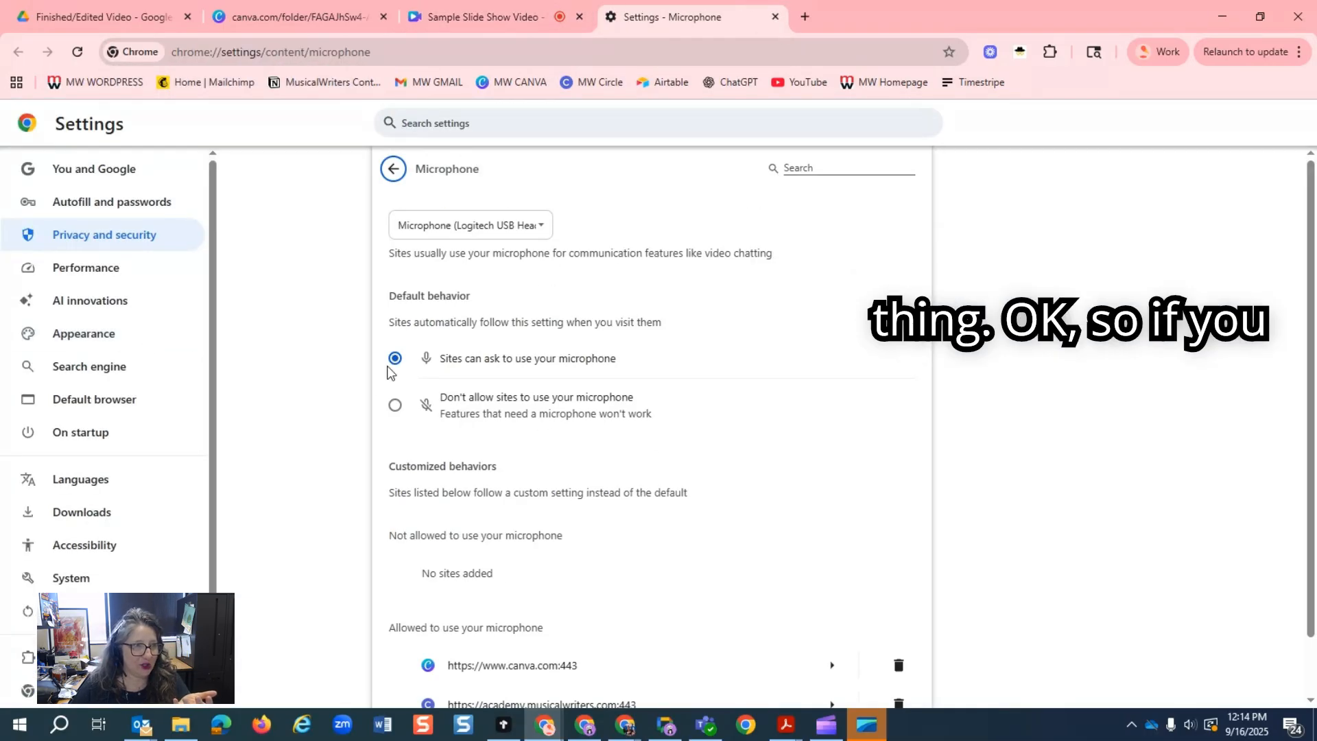
pyautogui.click(775, 16)
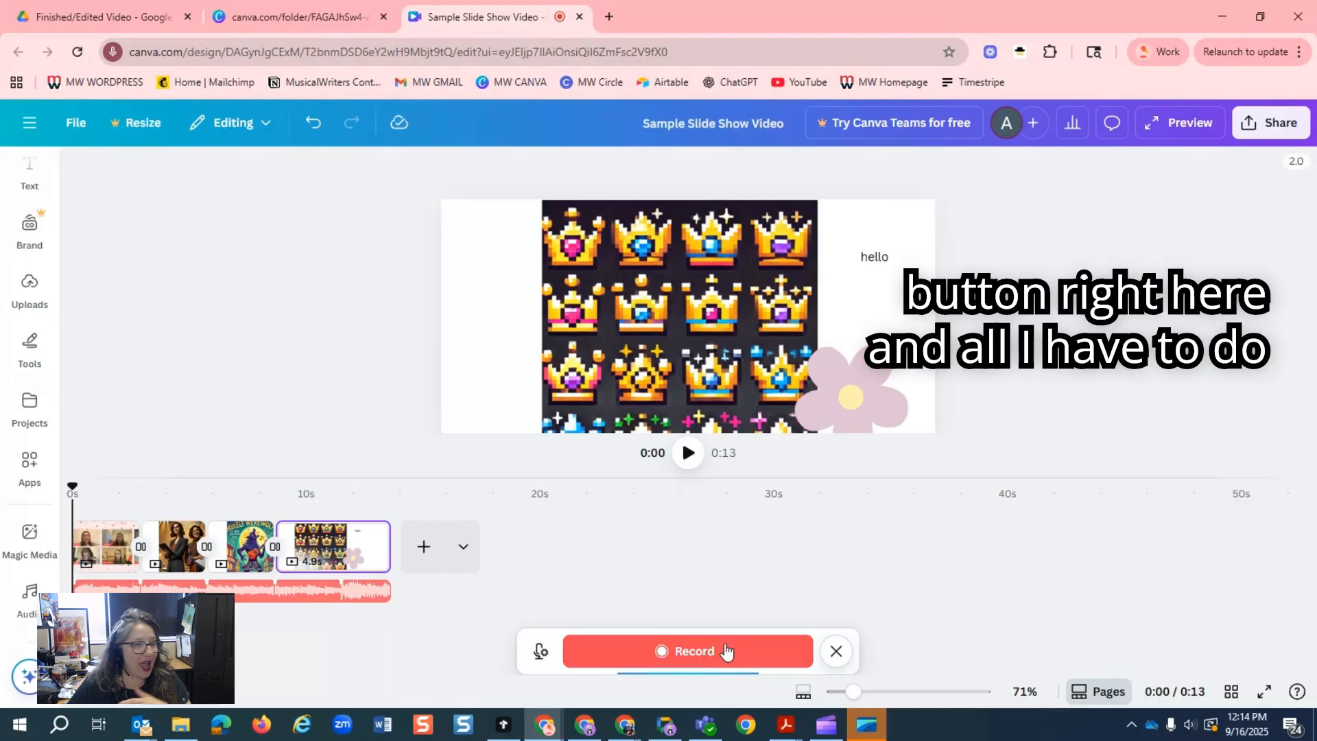
# Record a voiceover about 9.8 s long from the start of the slideshow and play it back with the music.
pyautogui.click(660, 656)
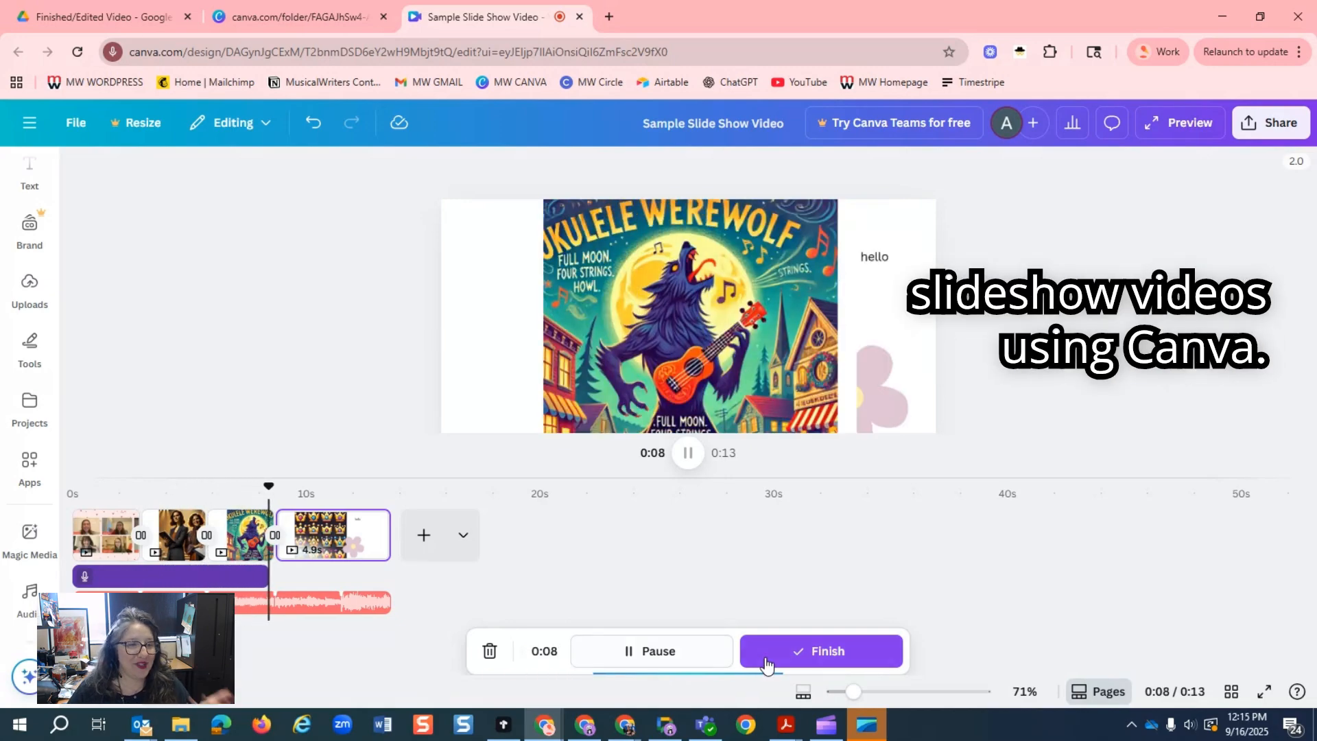
pyautogui.click(804, 655)
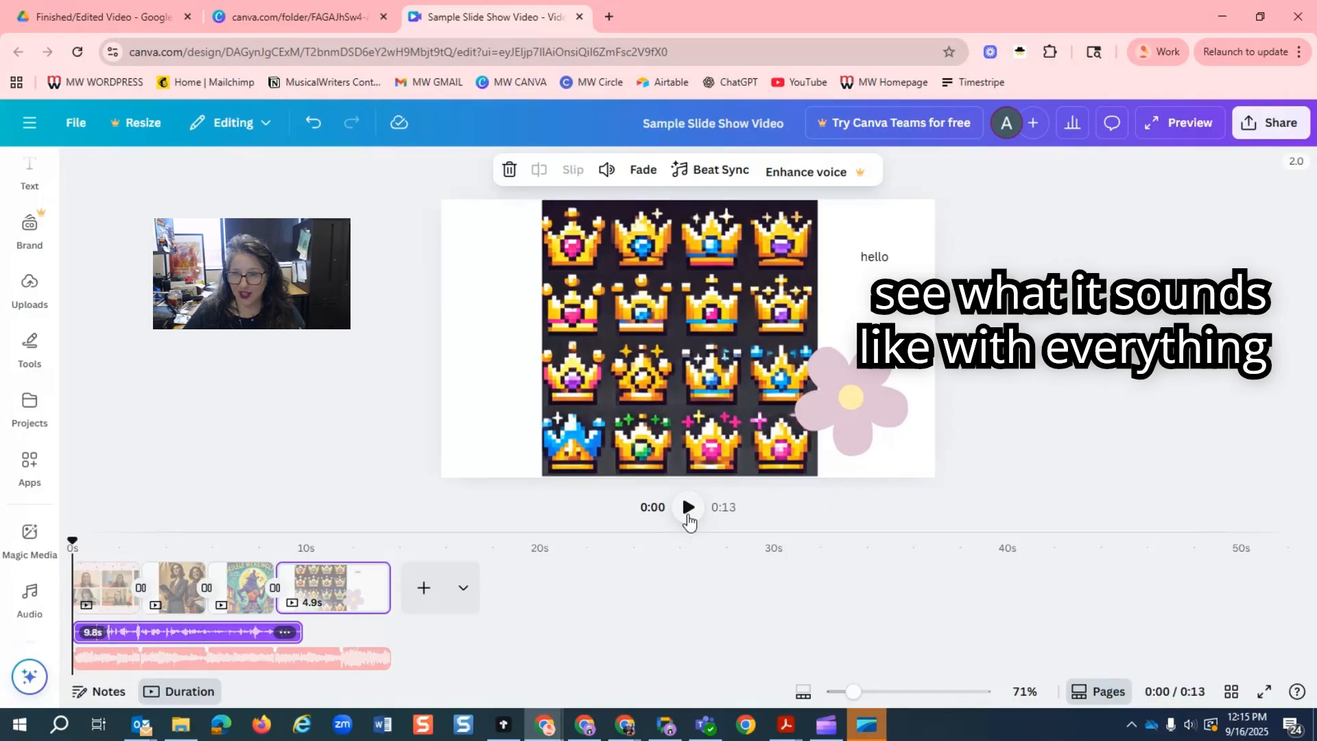
pyautogui.click(687, 507)
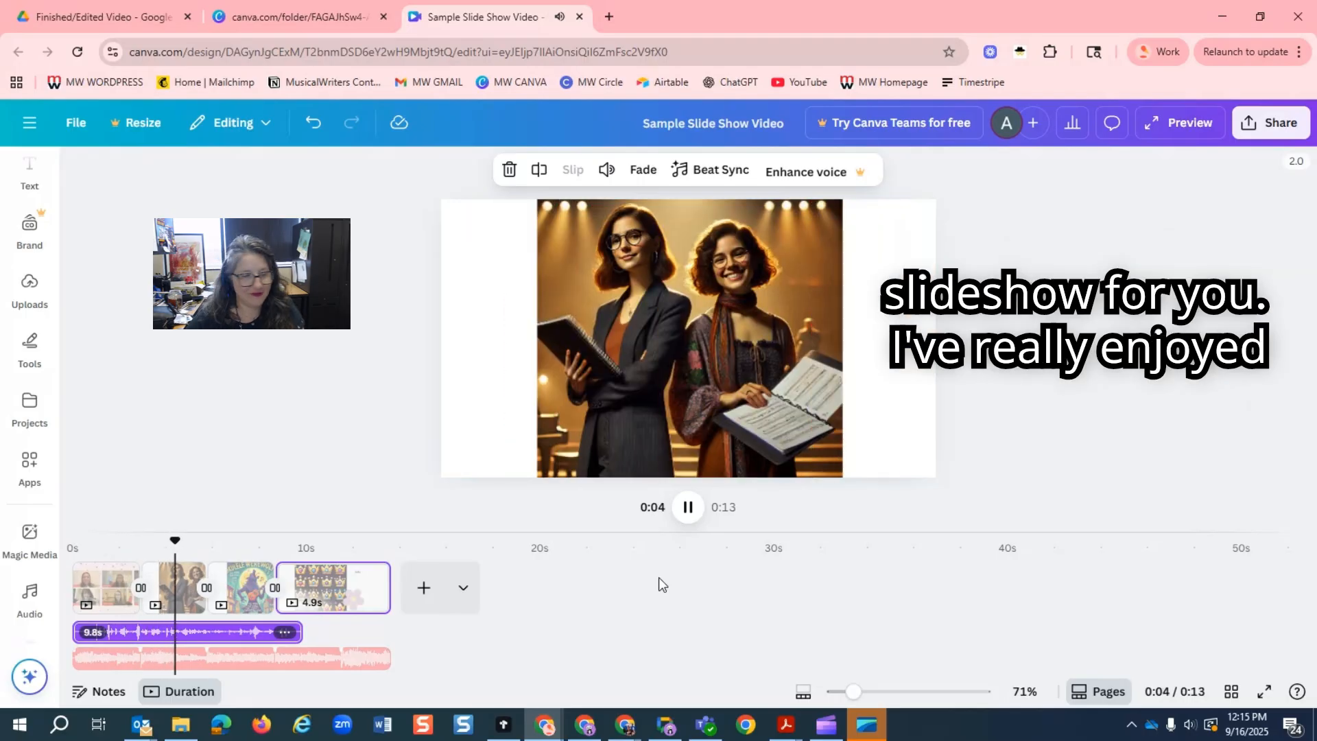
pyautogui.click(688, 509)
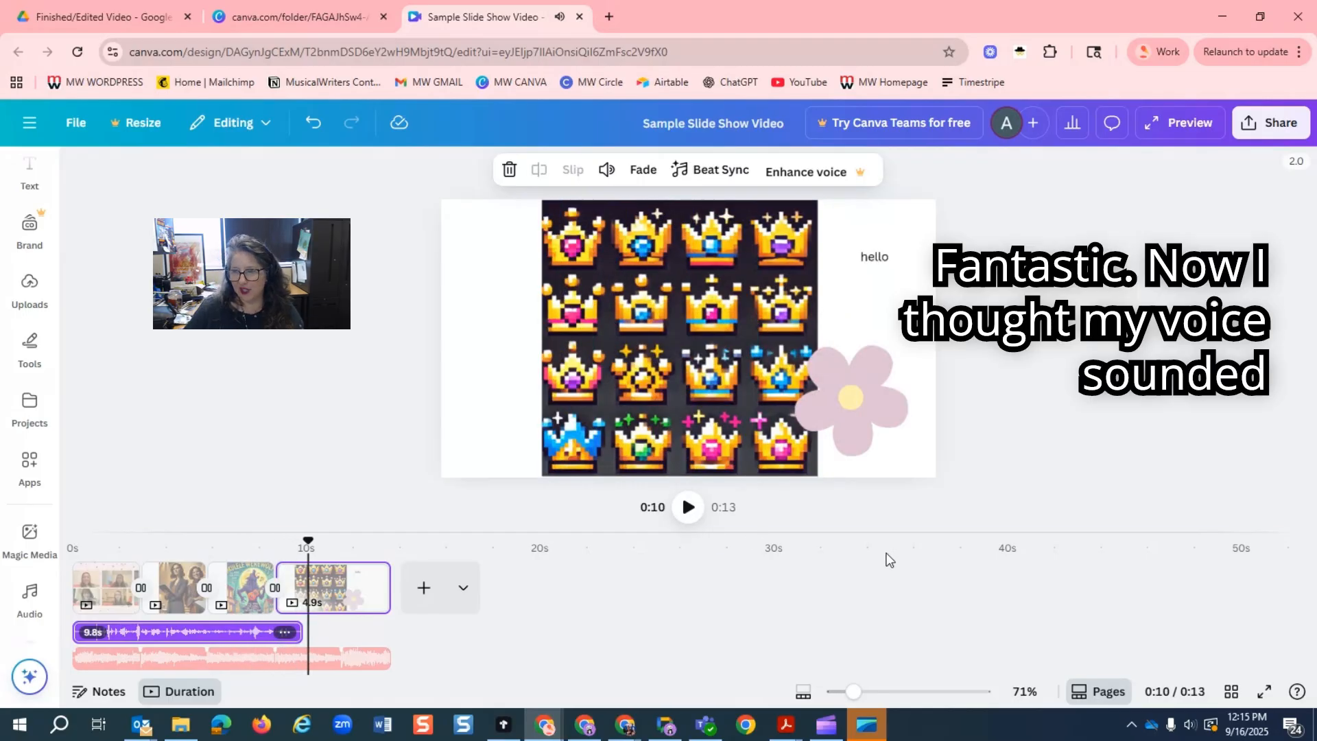
# Set the voice recording's volume to 324, try Enhance voice on it, and dismiss the trial offer.
pyautogui.click(175, 647)
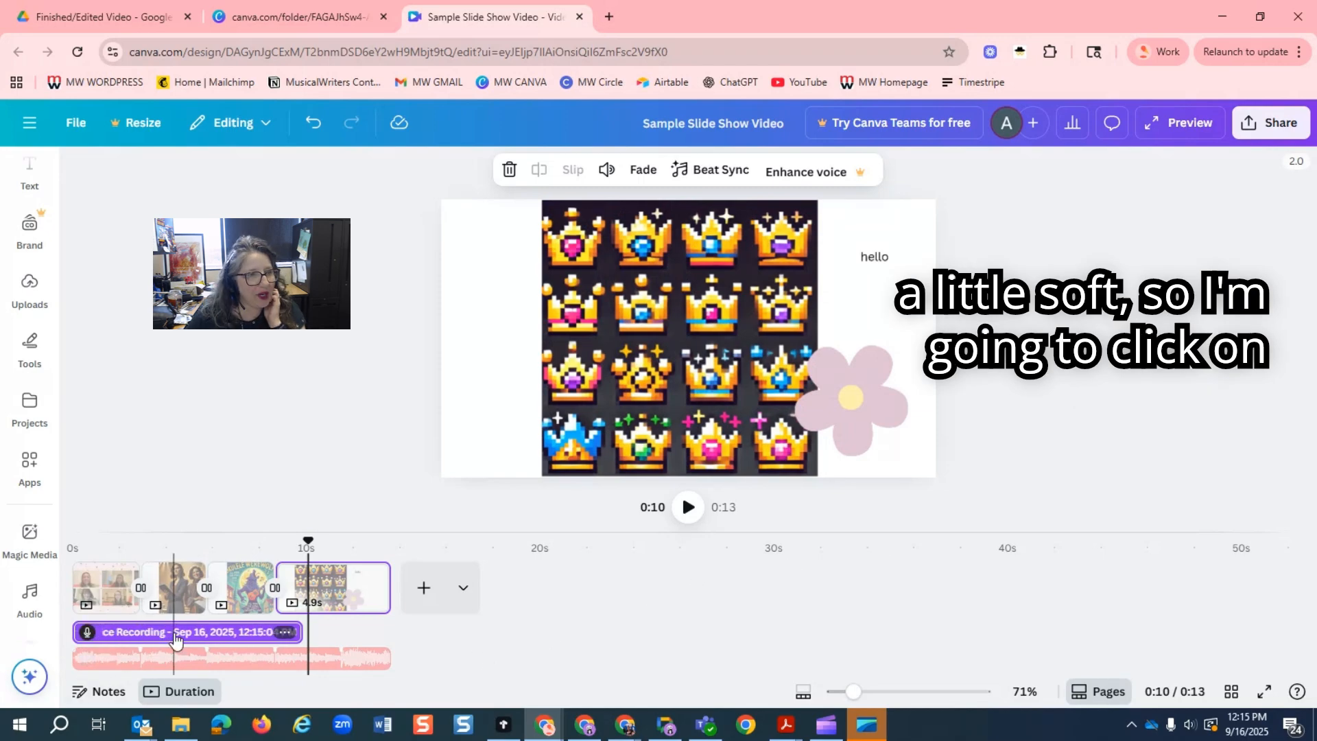
pyautogui.click(606, 170)
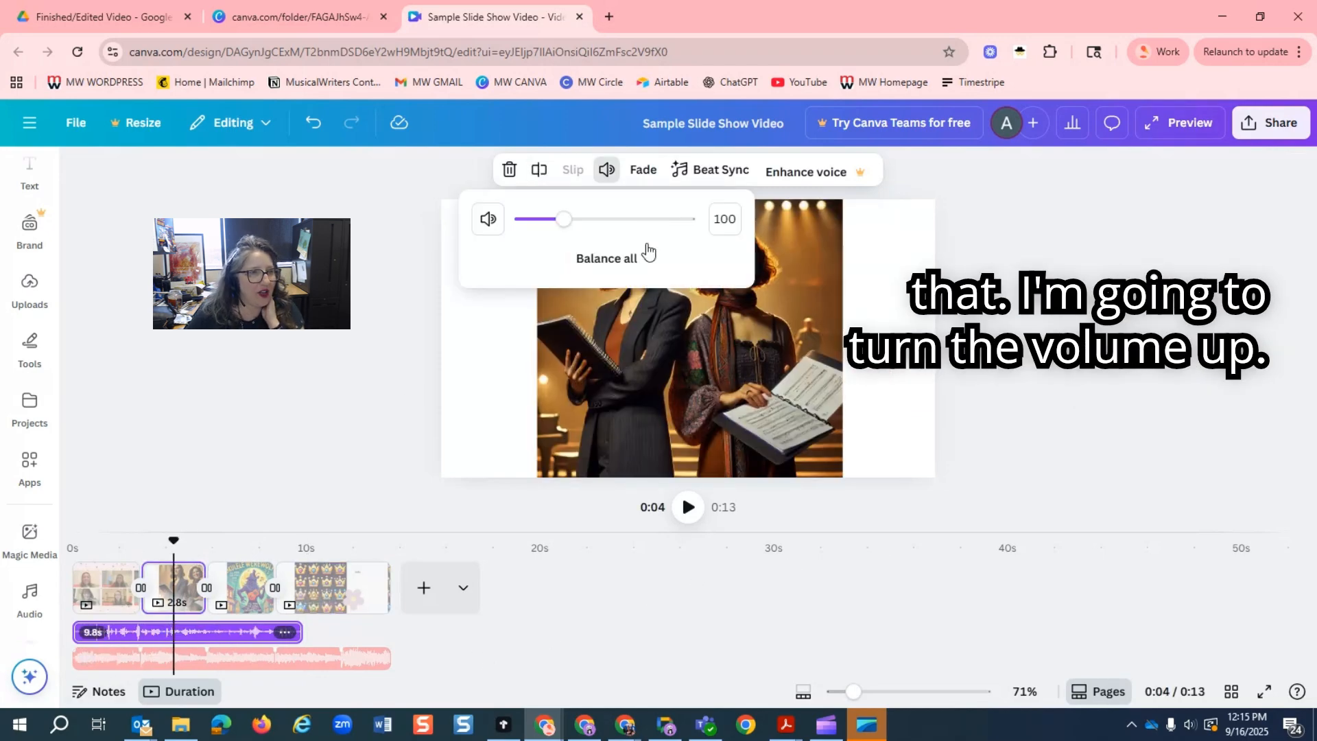
pyautogui.moveTo(564, 218); pyautogui.dragTo(655, 219)
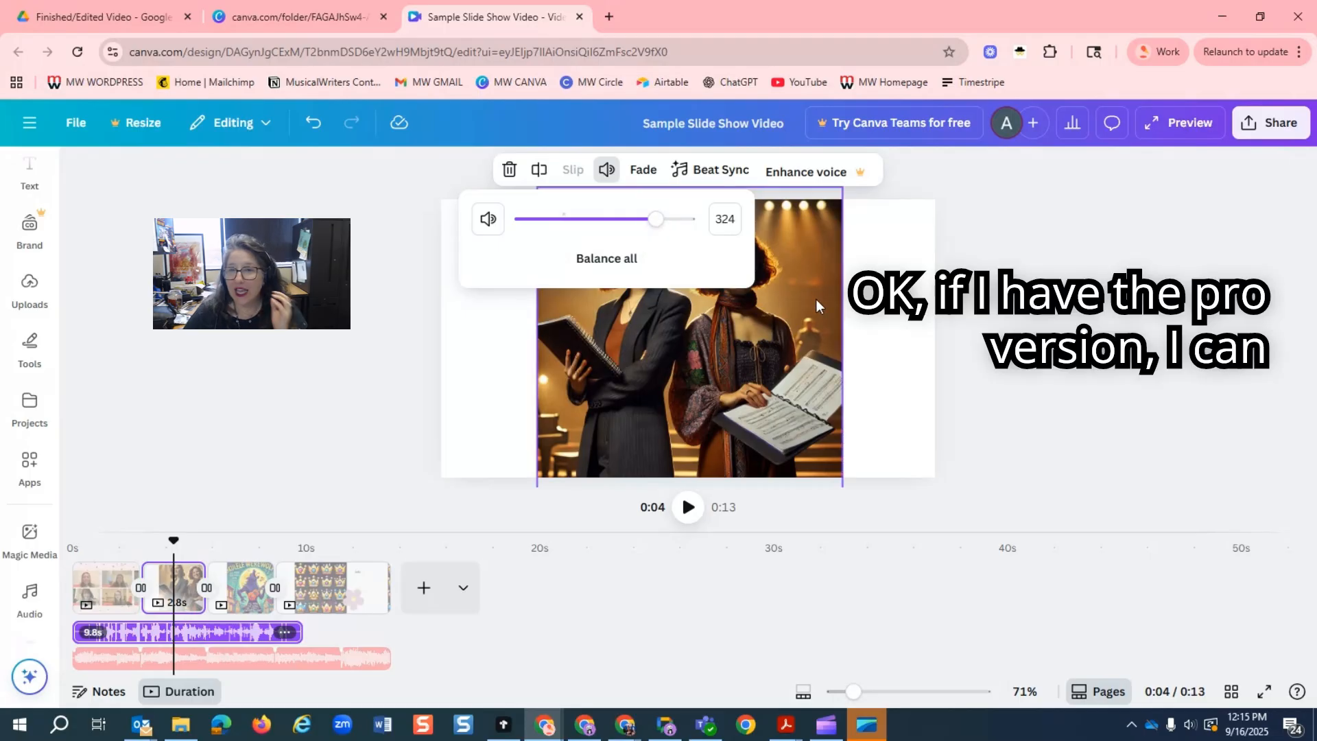
pyautogui.click(789, 172)
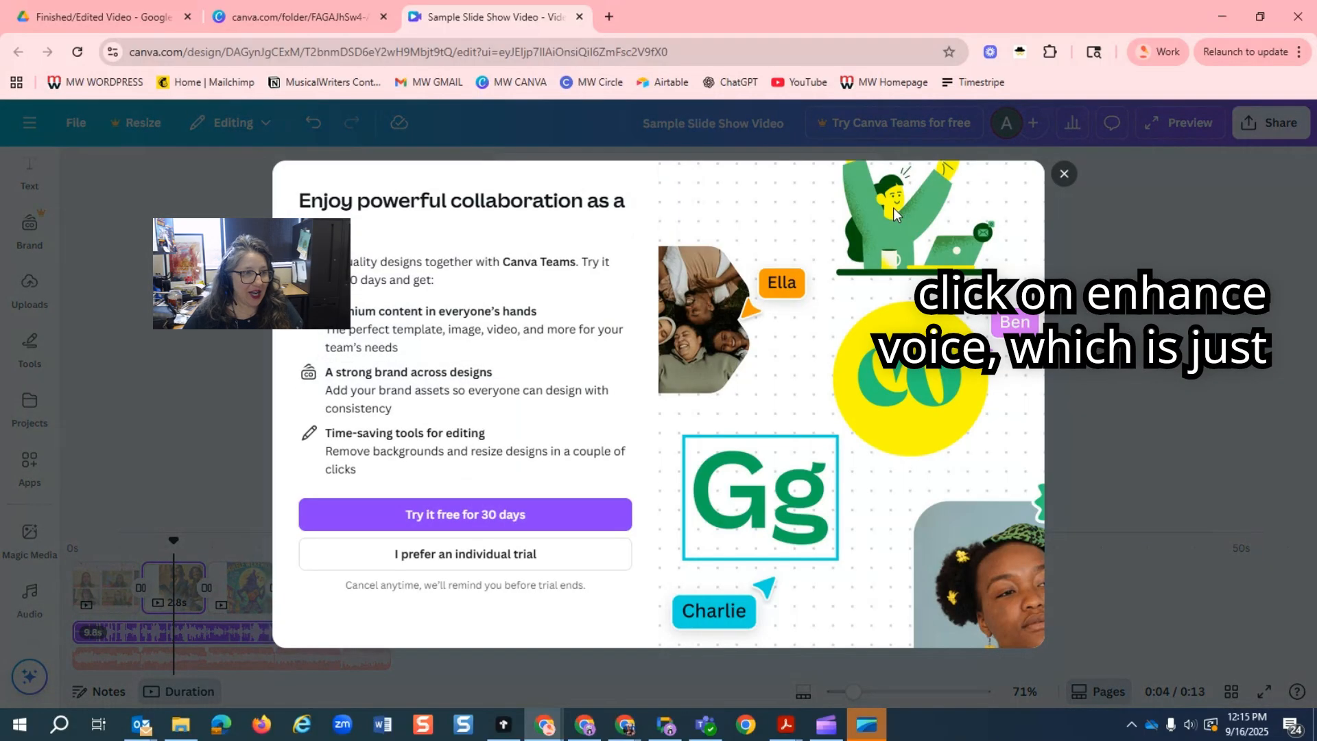
pyautogui.click(1064, 175)
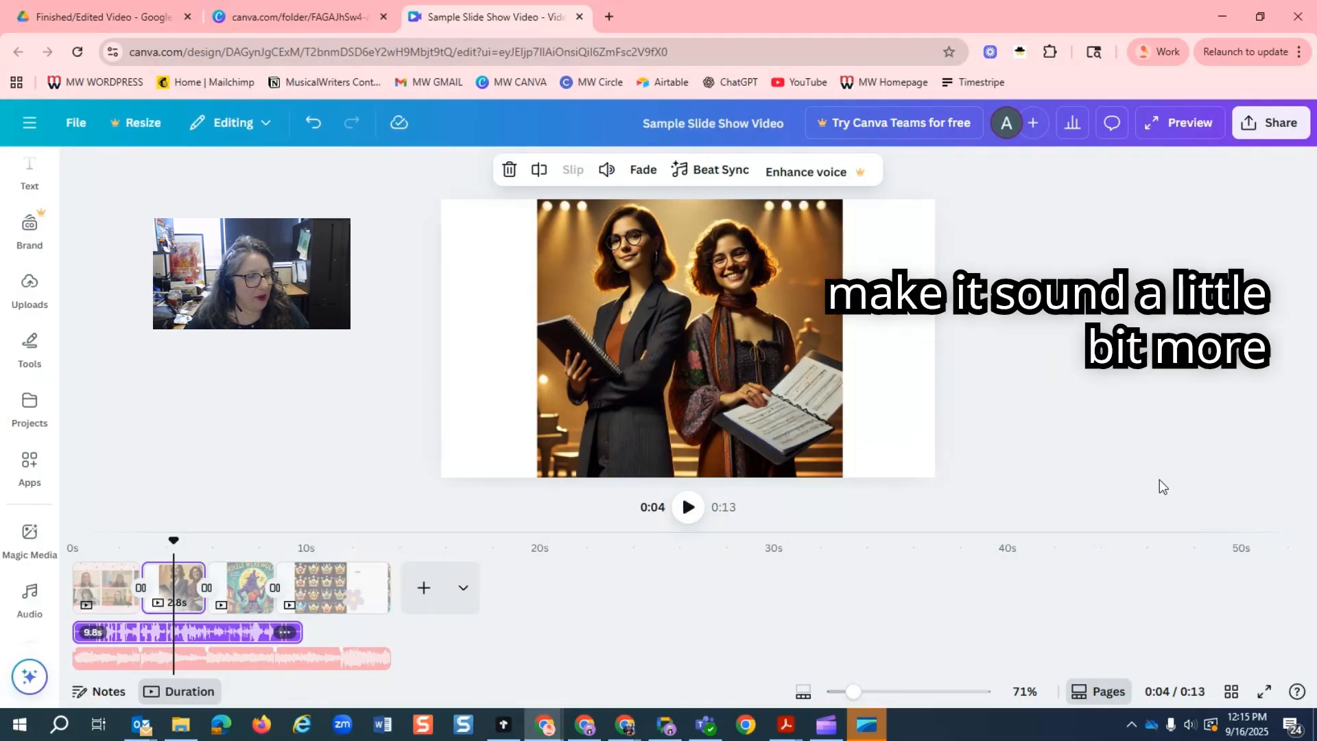
# Play the slideshow from the second slide to check the voiceover's volume, and pause on the Ukulele Werewolf slide.
pyautogui.click(126, 566)
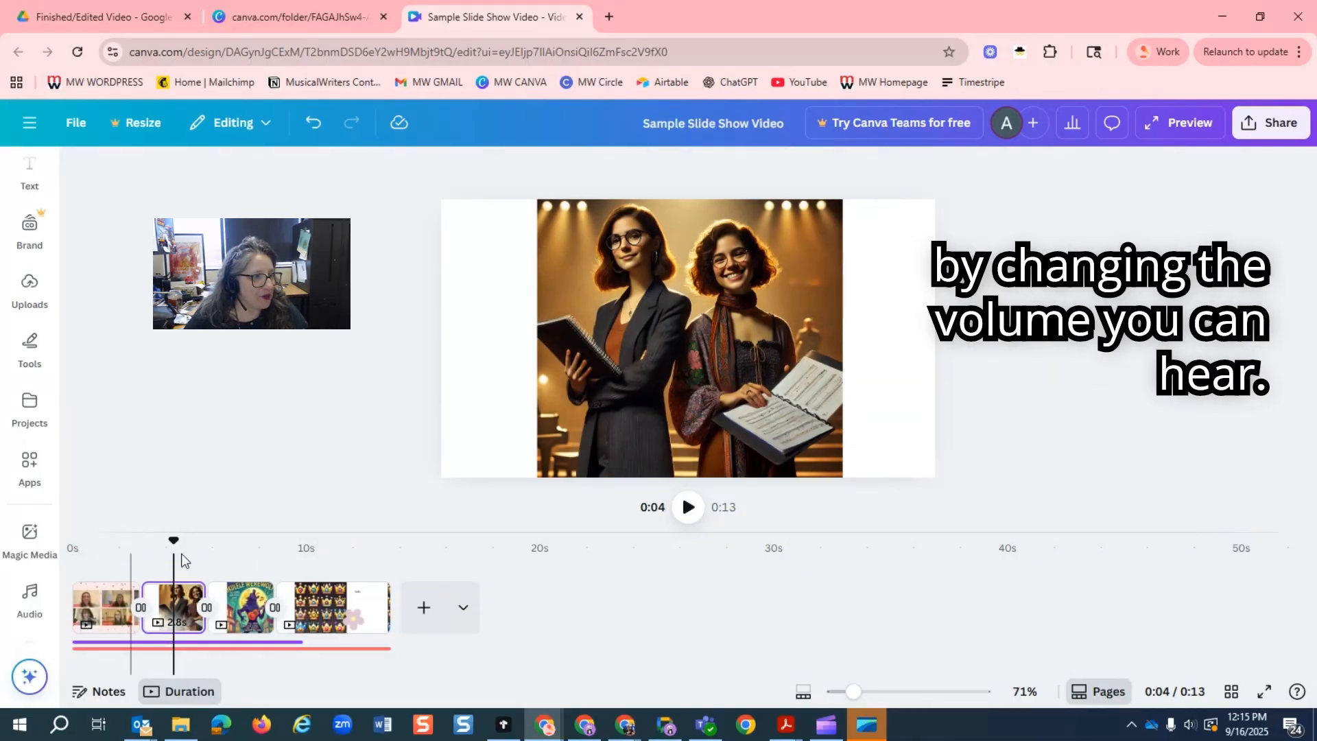
pyautogui.click(686, 508)
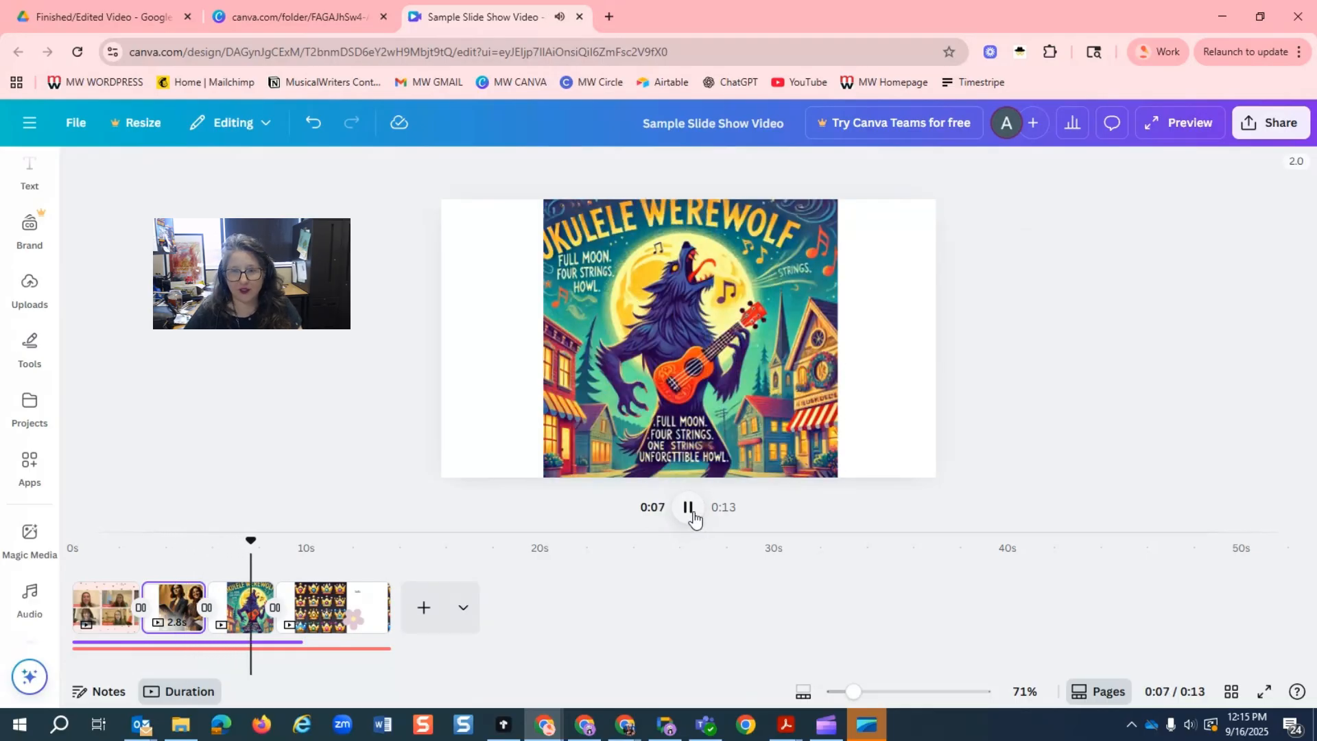
pyautogui.click(688, 508)
# Lower the background music track's volume to 27.
pyautogui.click(336, 649)
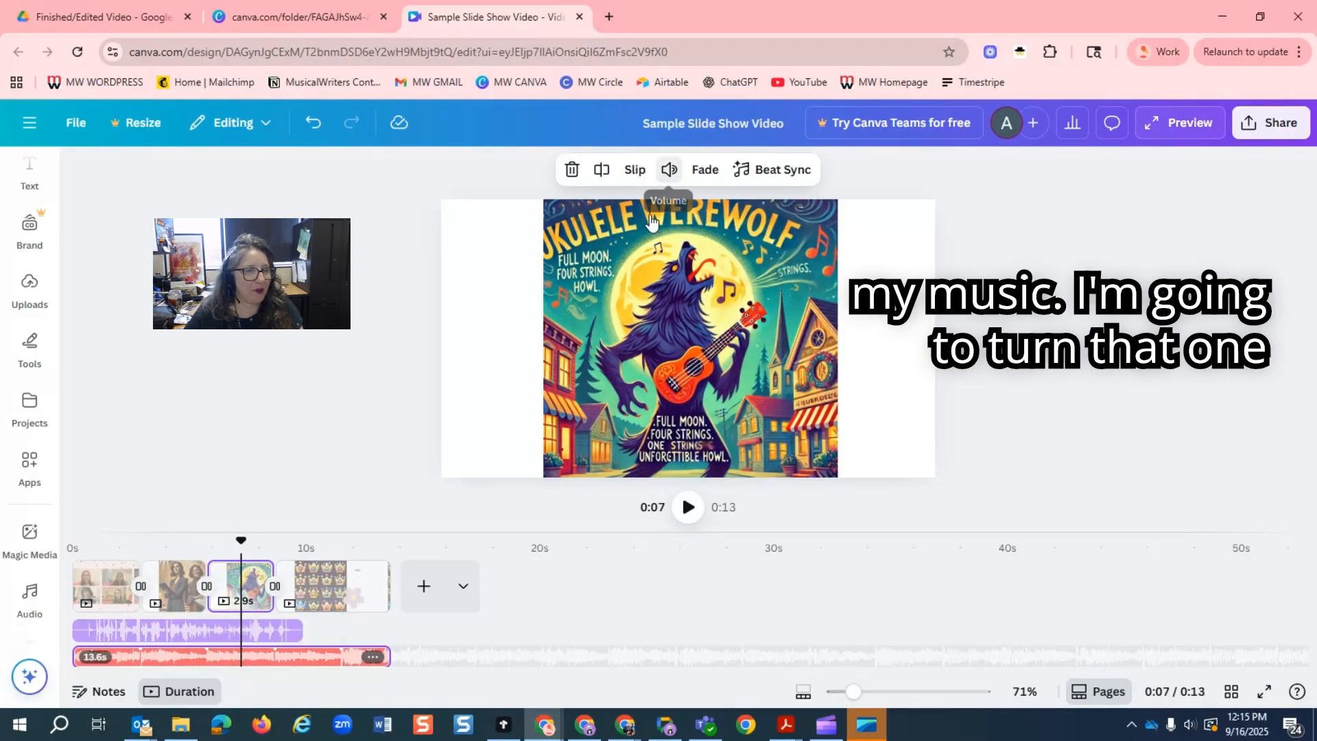
pyautogui.click(670, 170)
pyautogui.moveTo(626, 219); pyautogui.dragTo(596, 219)
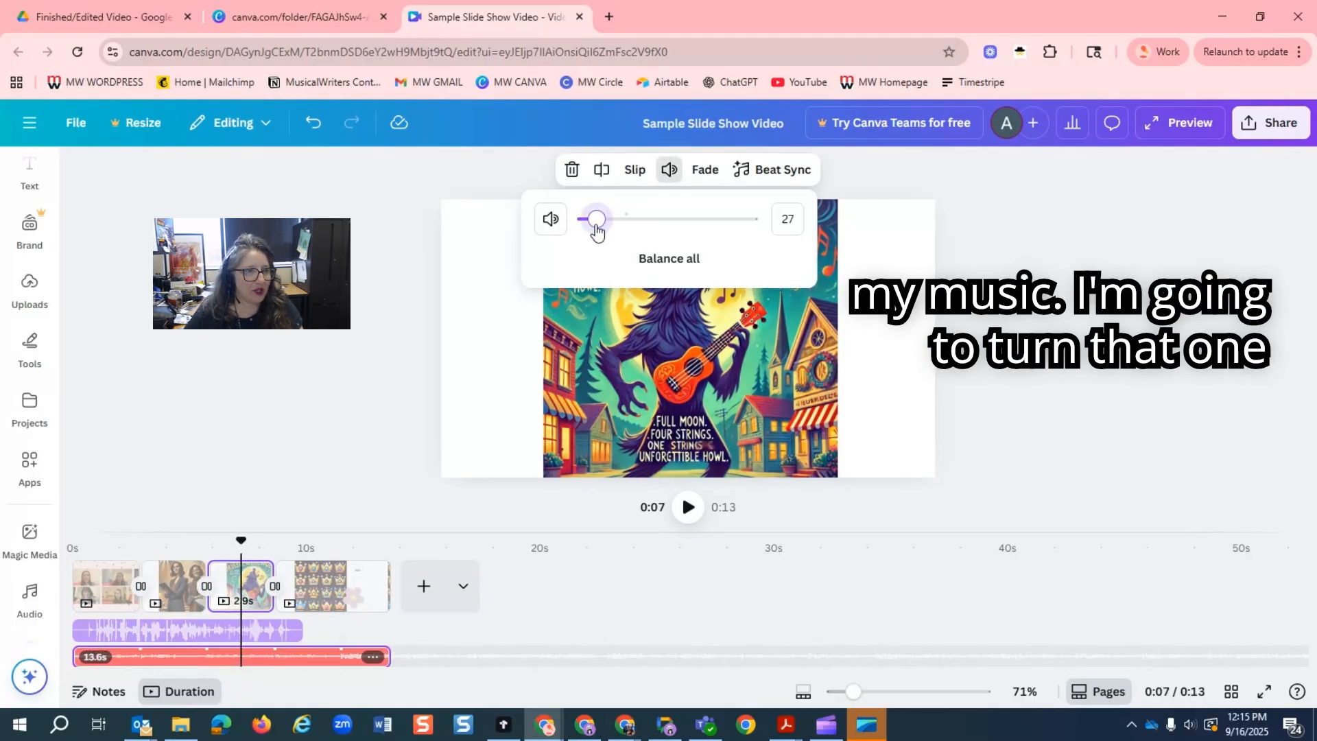
# Balance the volume of all media from the voice recording's volume settings, and set the recording's volume to 275.
pyautogui.click(162, 638)
pyautogui.click(607, 169)
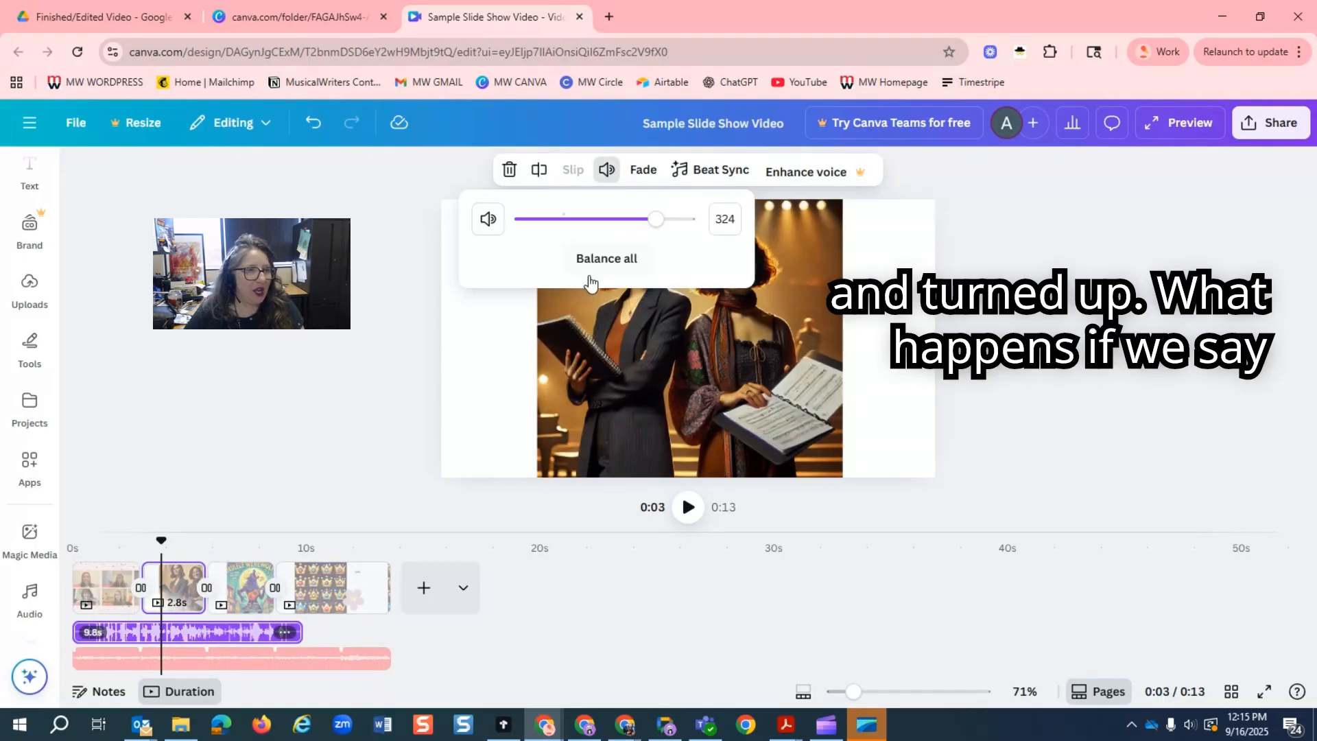
pyautogui.click(607, 260)
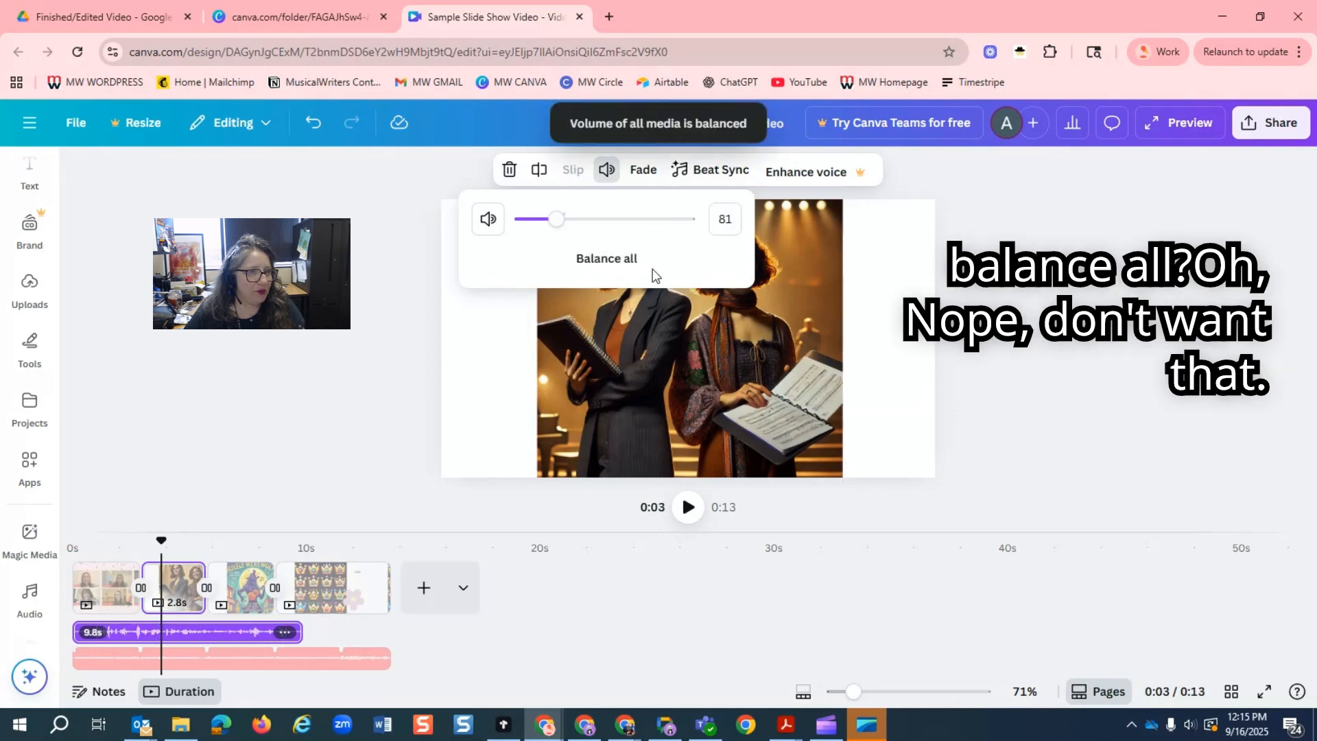
pyautogui.click(637, 220)
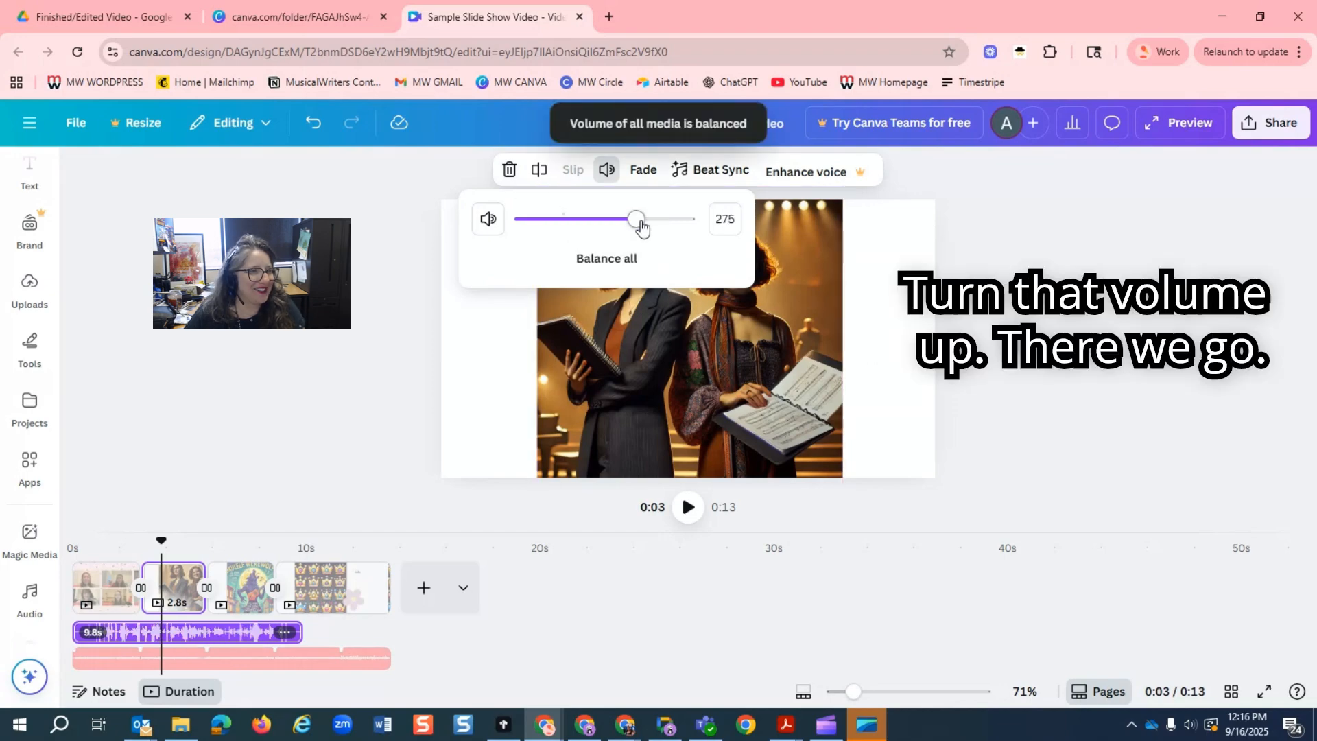
pyautogui.click(300, 453)
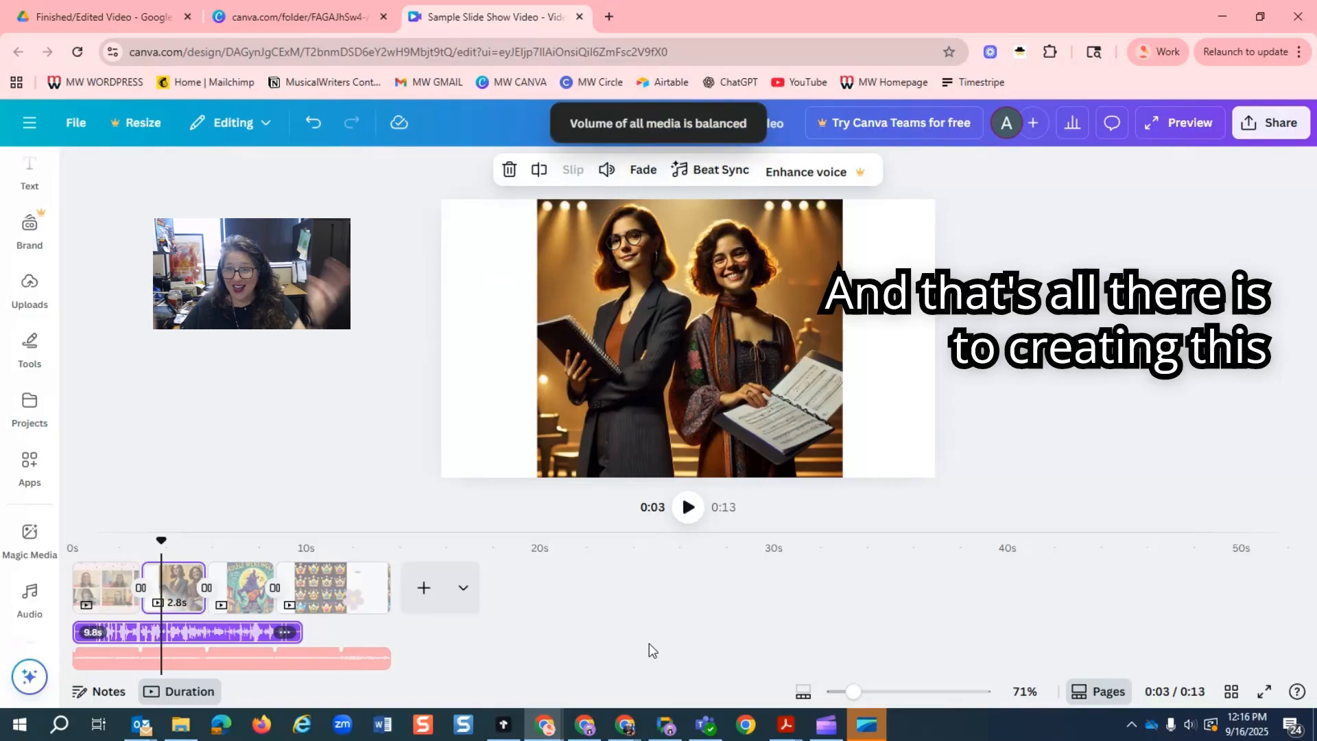